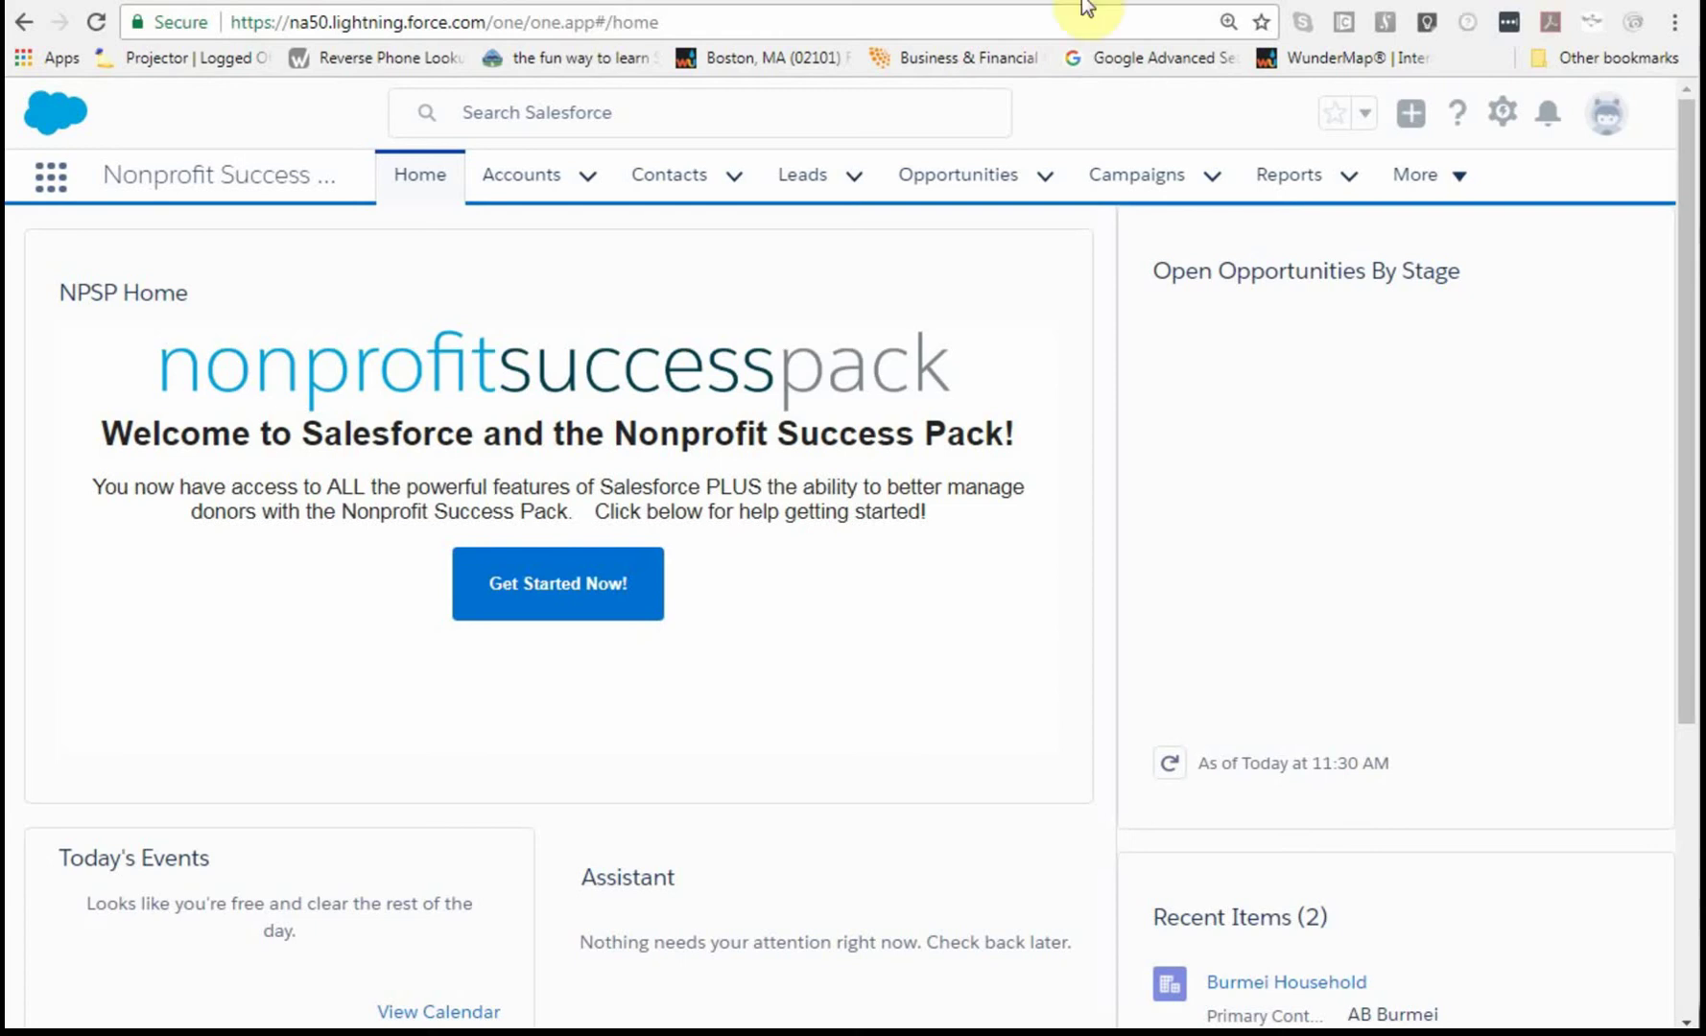
Open Setup from the gear menu and go to Environments > Sandboxes
{"action": "left_click", "coordinate": [1503, 115]}
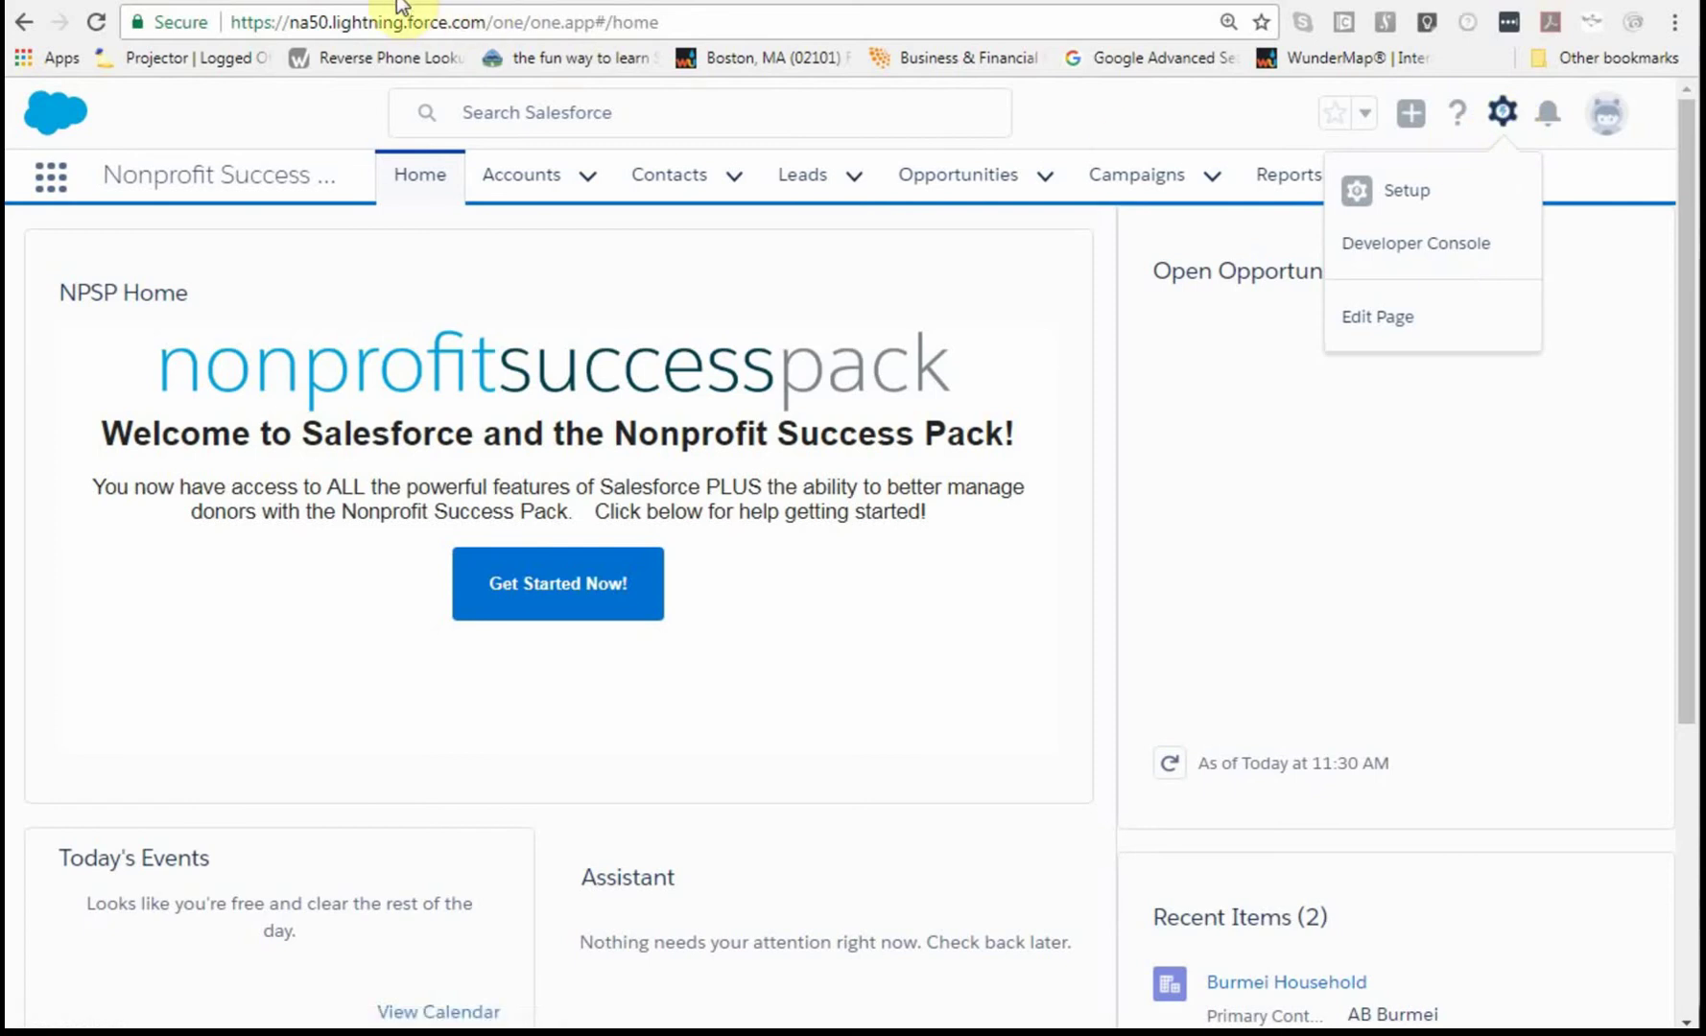
{"action": "left_click", "coordinate": [352, 5]}
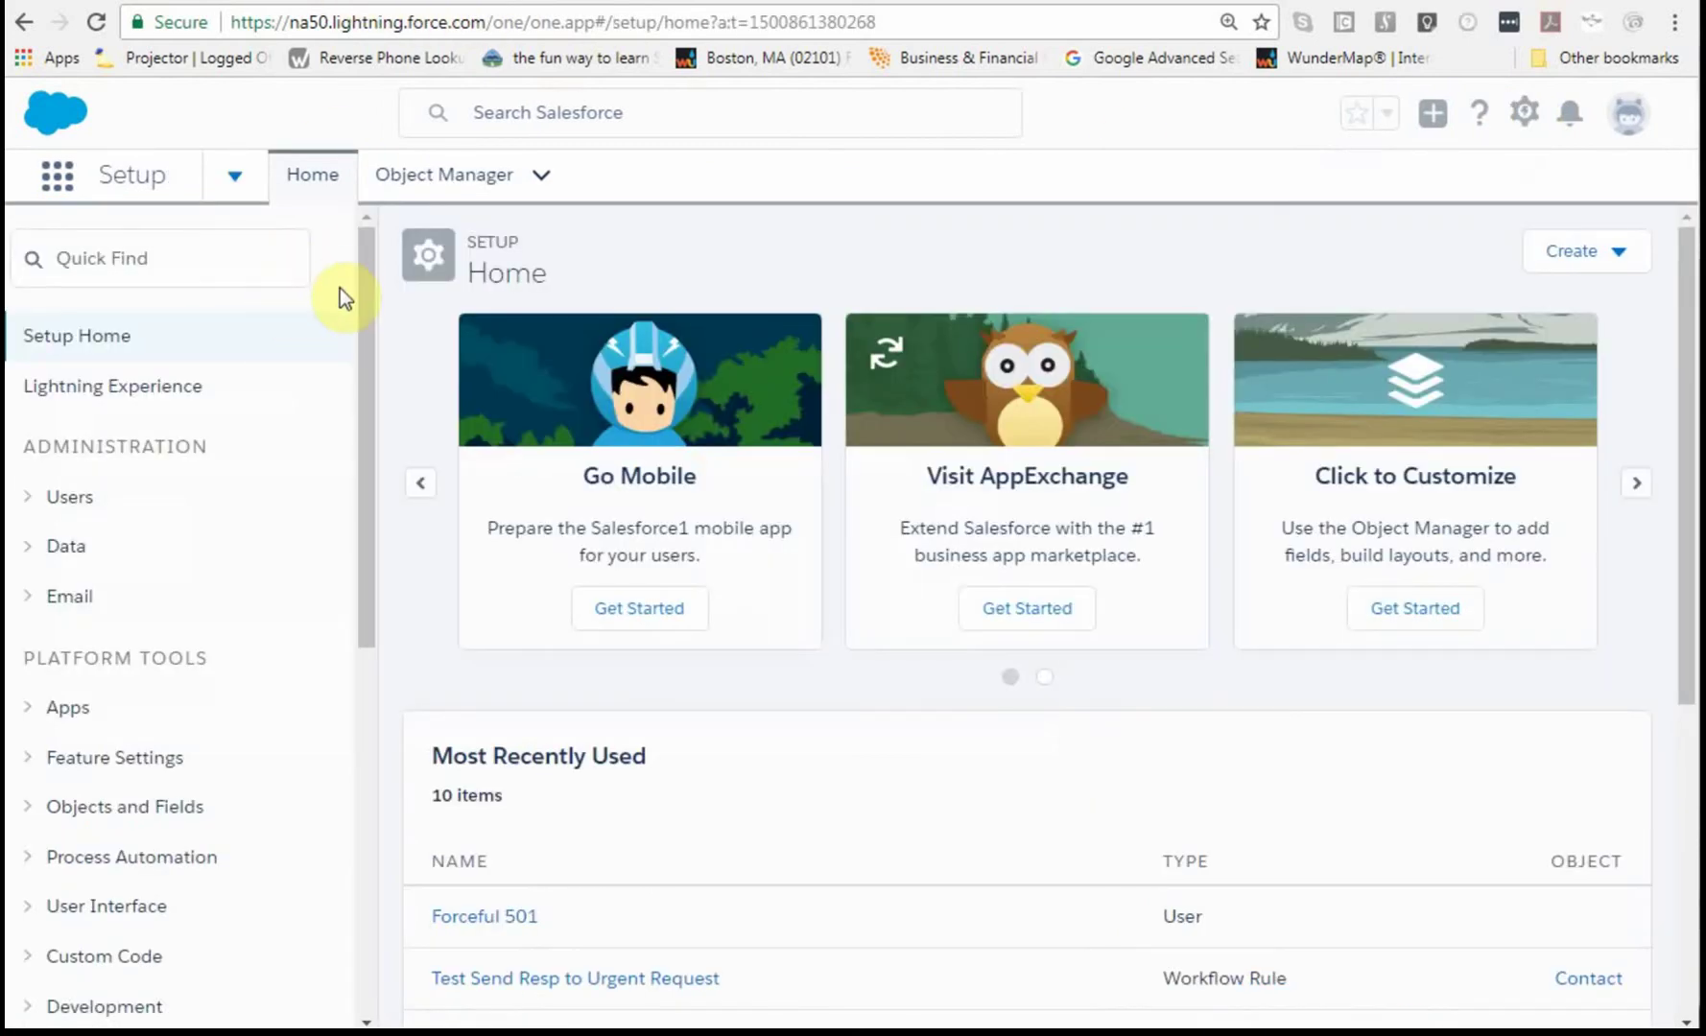
{"action": "left_click_drag", "start_coordinate": [366, 300], "coordinate": [350, 556]}
{"action": "left_click", "coordinate": [99, 866]}
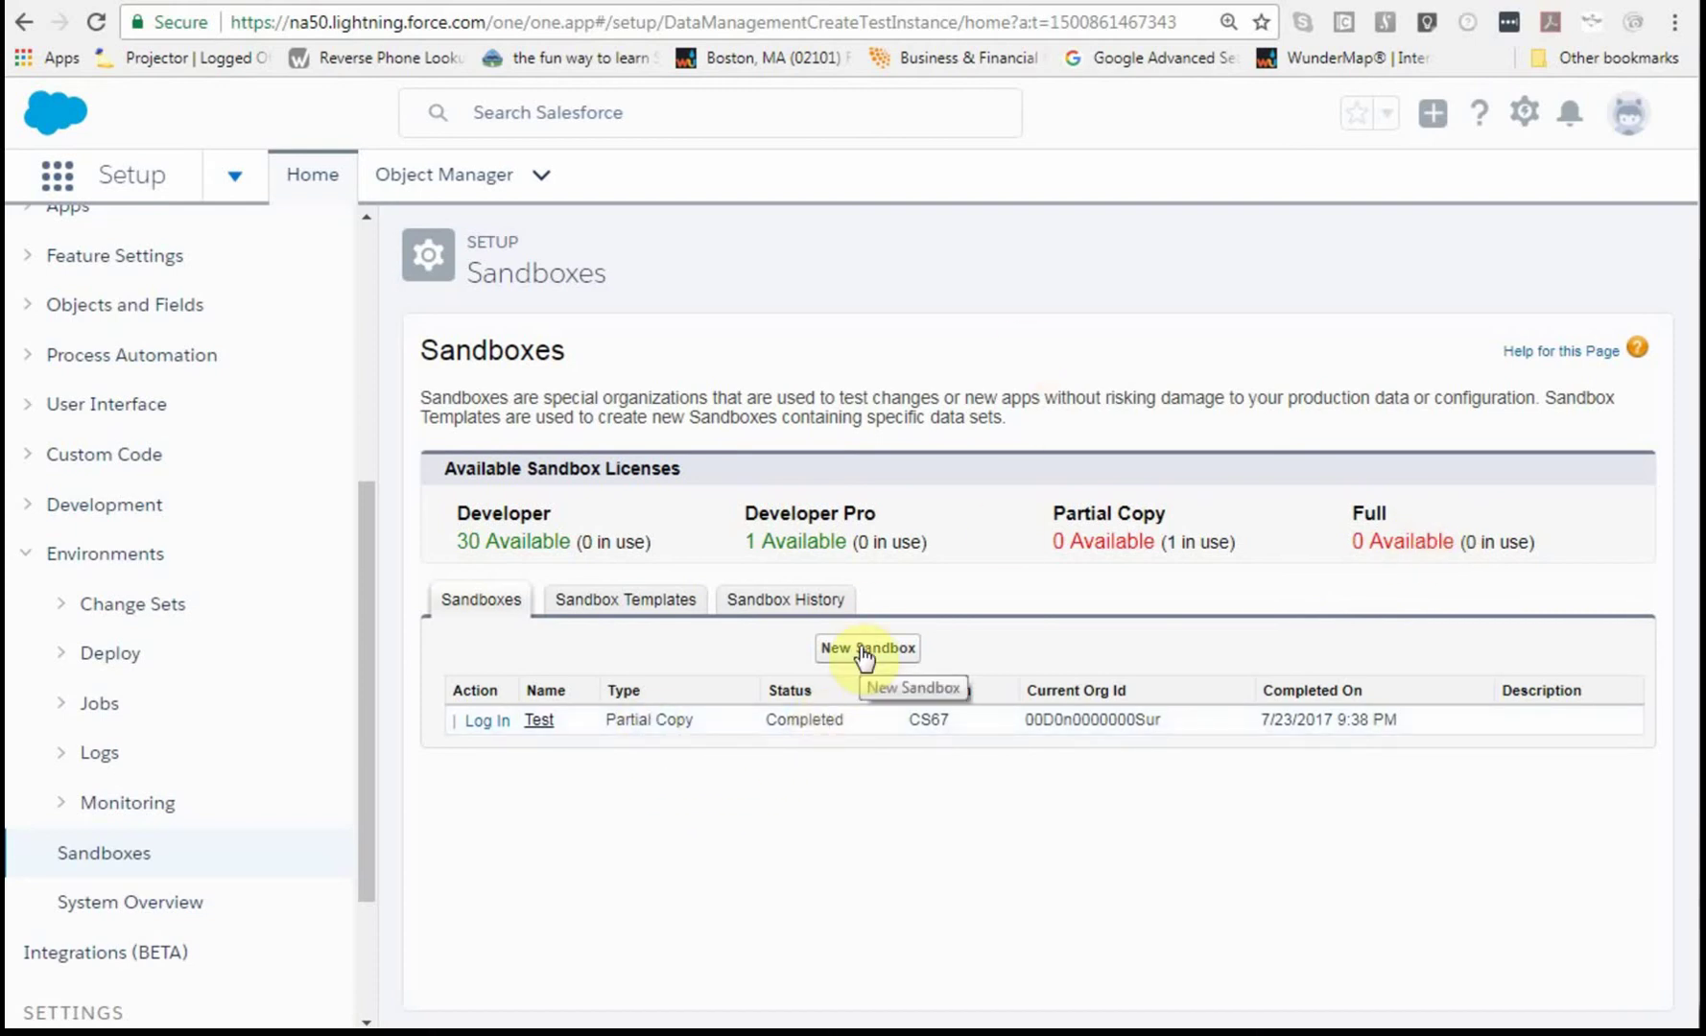
Switch to the Salesforce Help article's table comparing sandbox types, refresh intervals and storage limits
{"action": "left_click", "coordinate": [542, 5]}
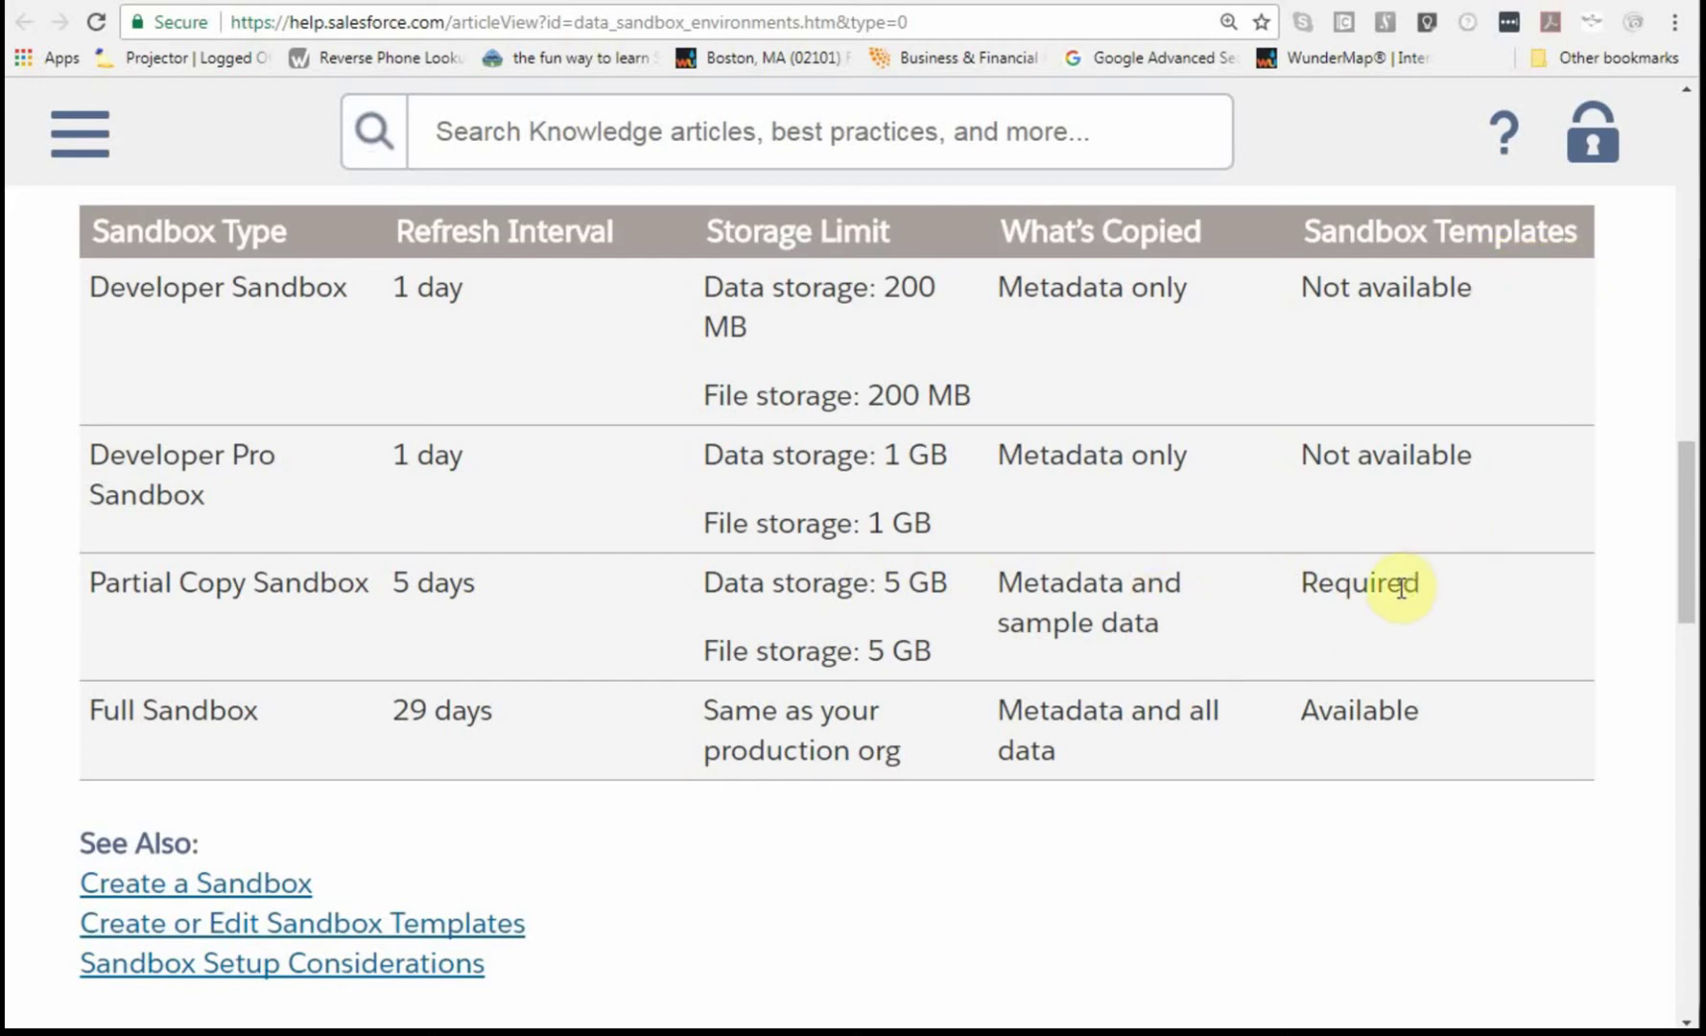
Start a new template under Sandbox Templates, then read the help article's six template-creation steps
{"action": "left_click", "coordinate": [359, 3]}
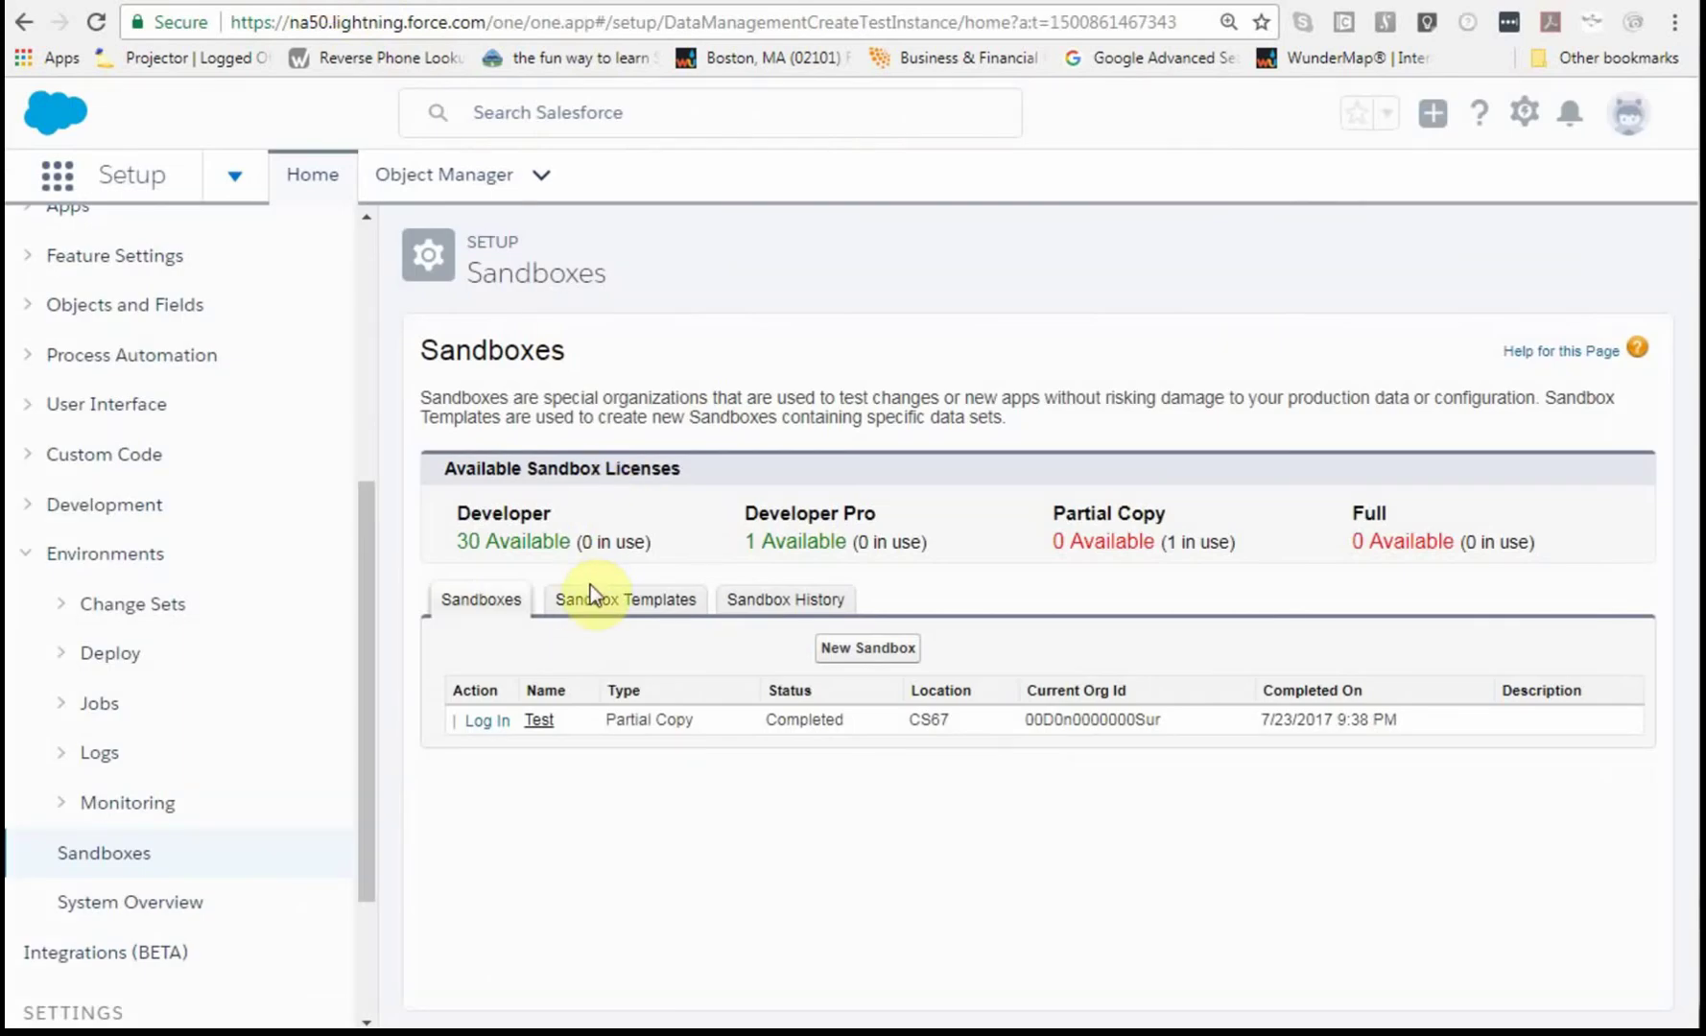
{"action": "left_click", "coordinate": [615, 603]}
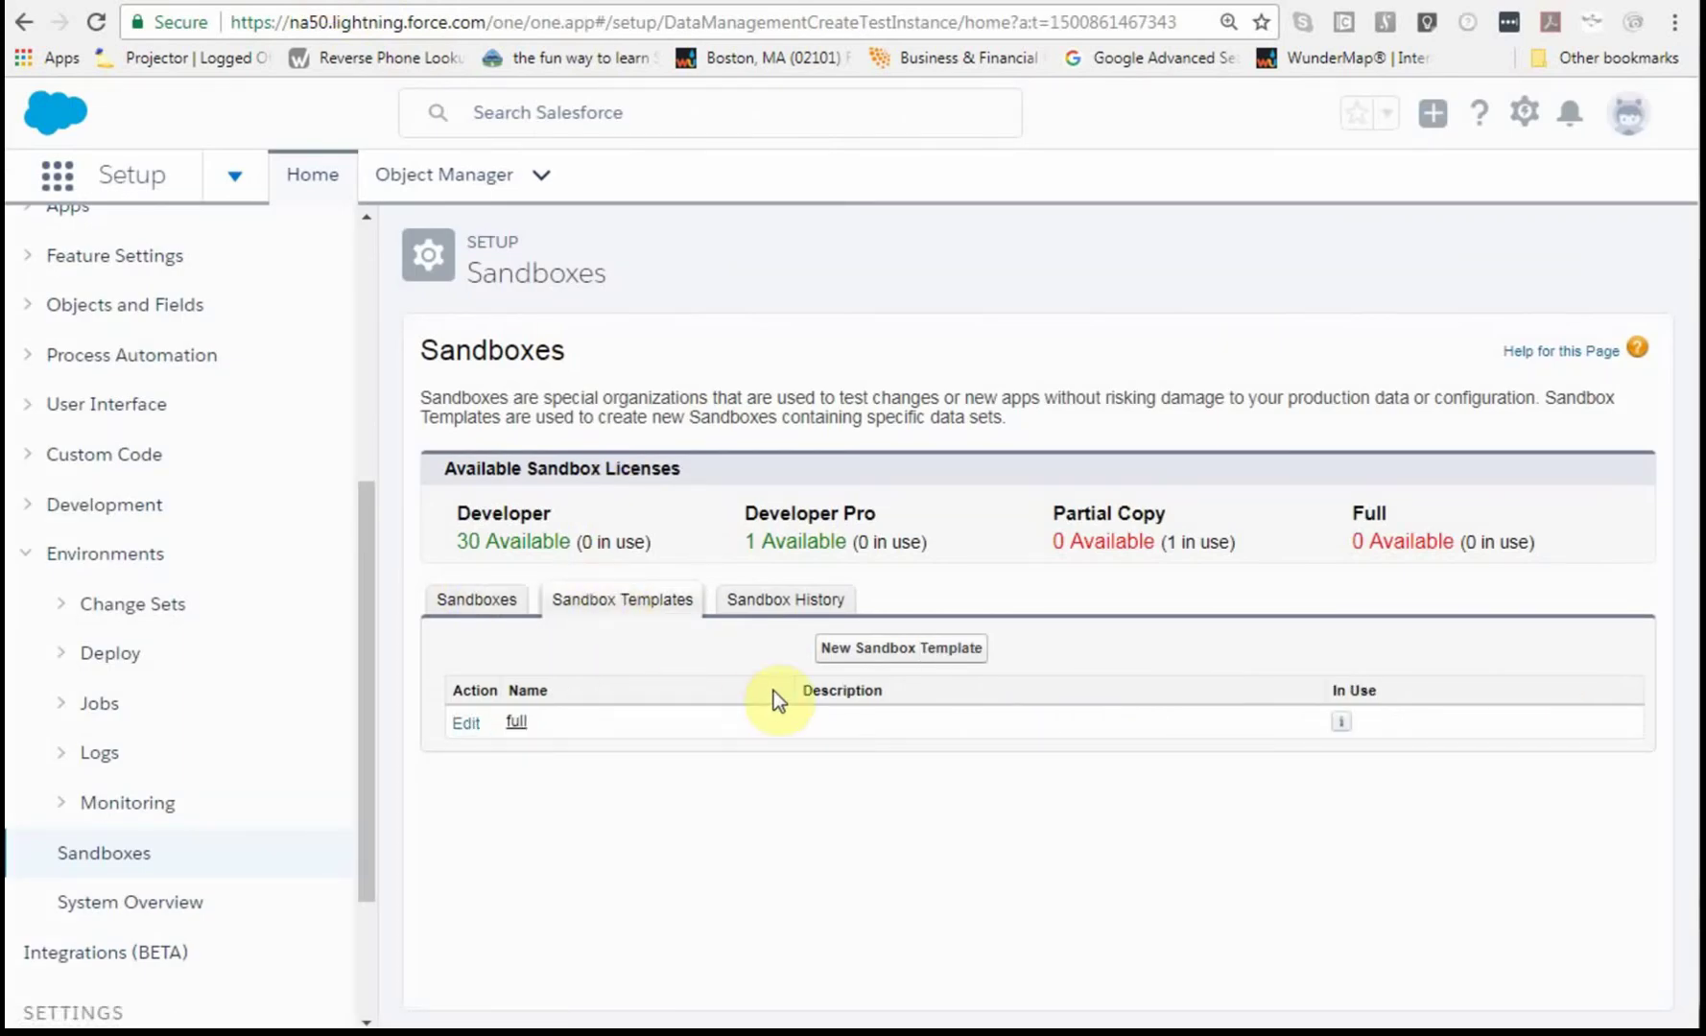
{"action": "left_click", "coordinate": [914, 659]}
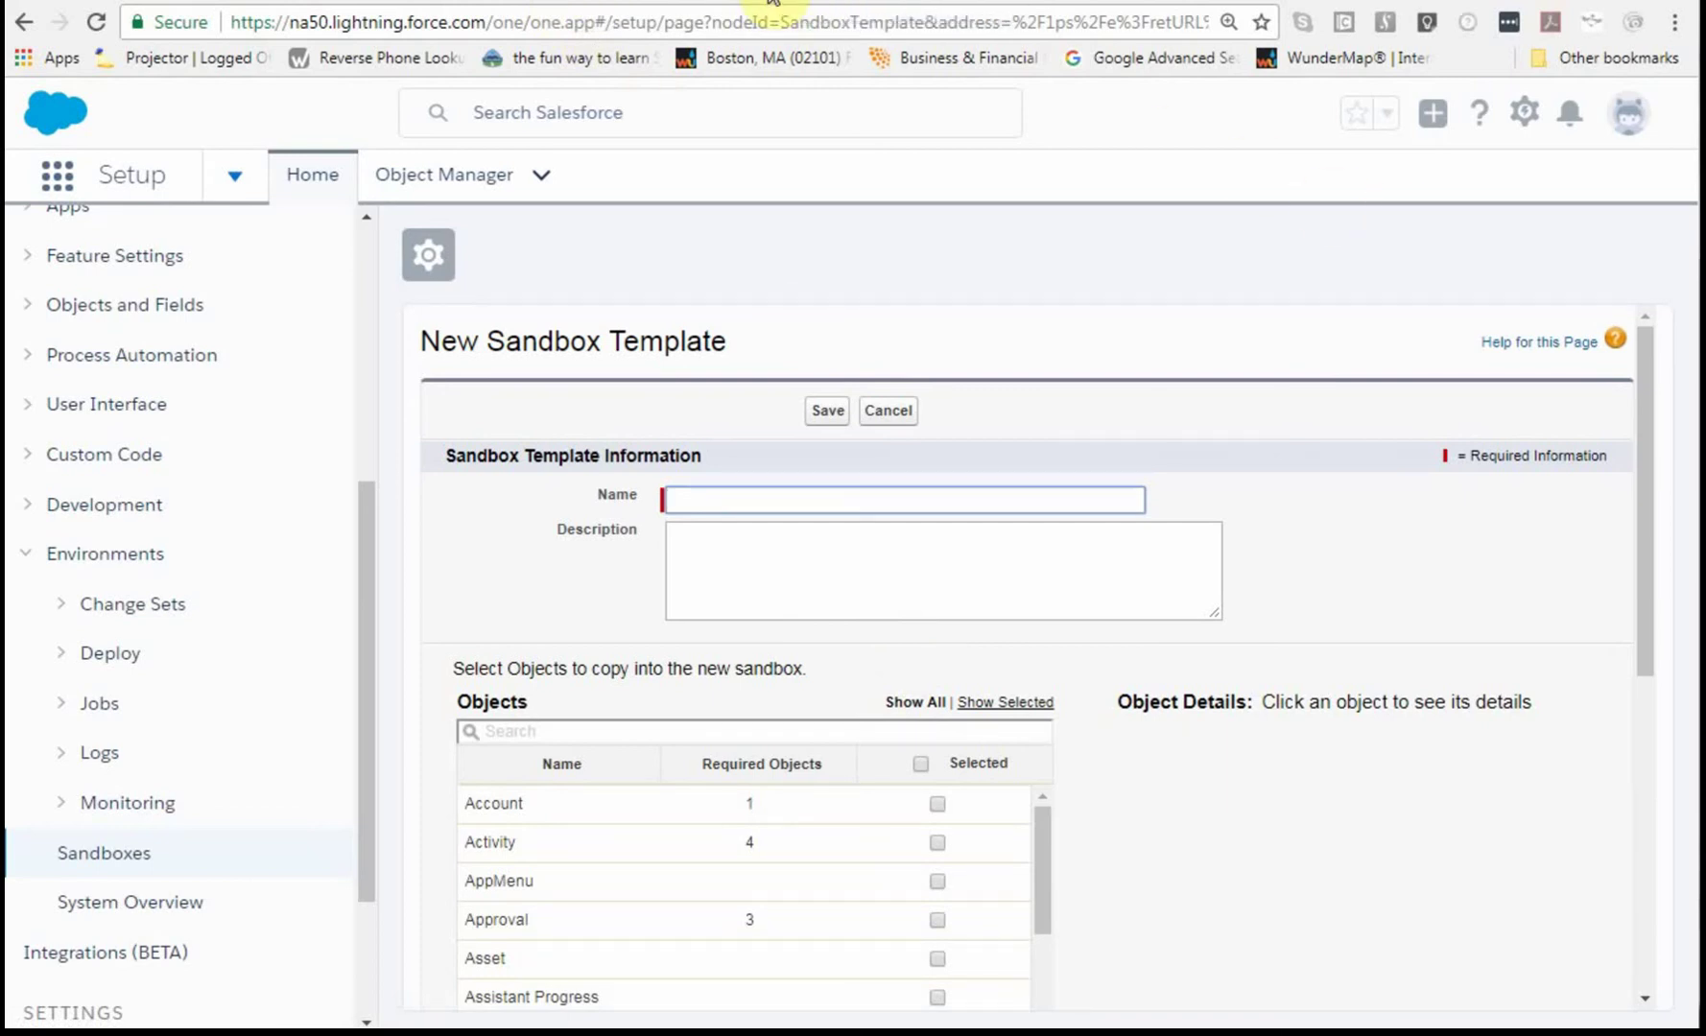
{"action": "left_click", "coordinate": [768, 3]}
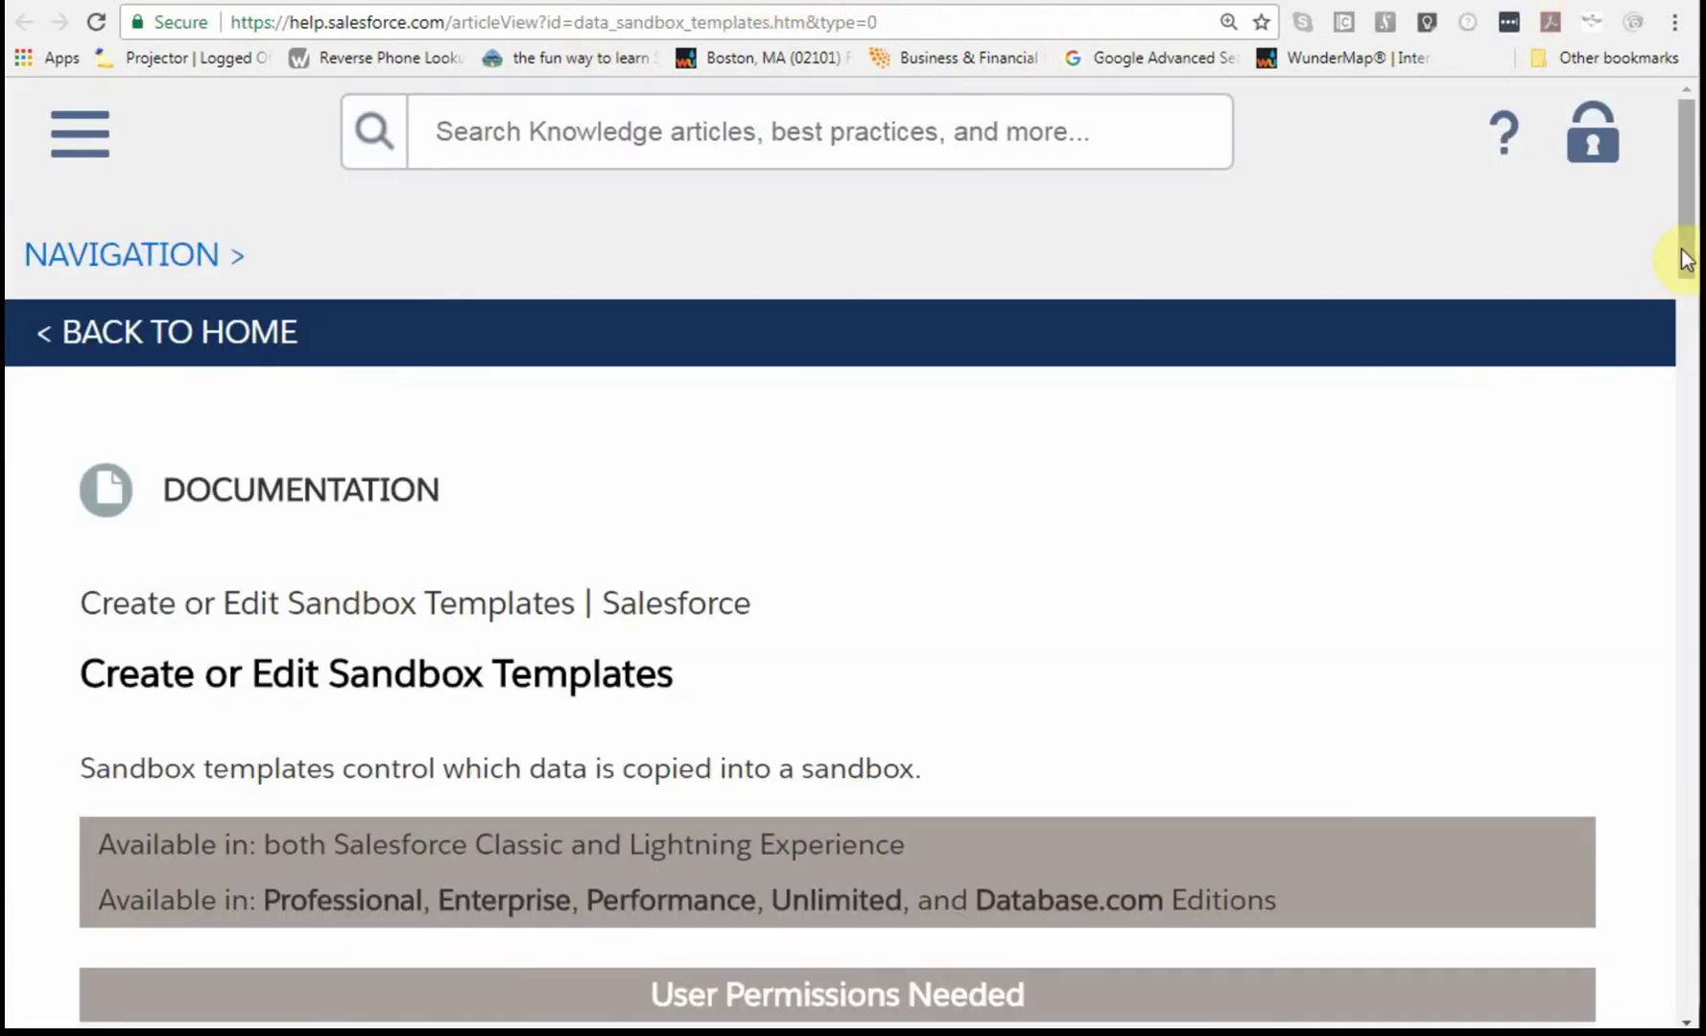
{"action": "left_click_drag", "start_coordinate": [1683, 247], "coordinate": [1627, 513]}
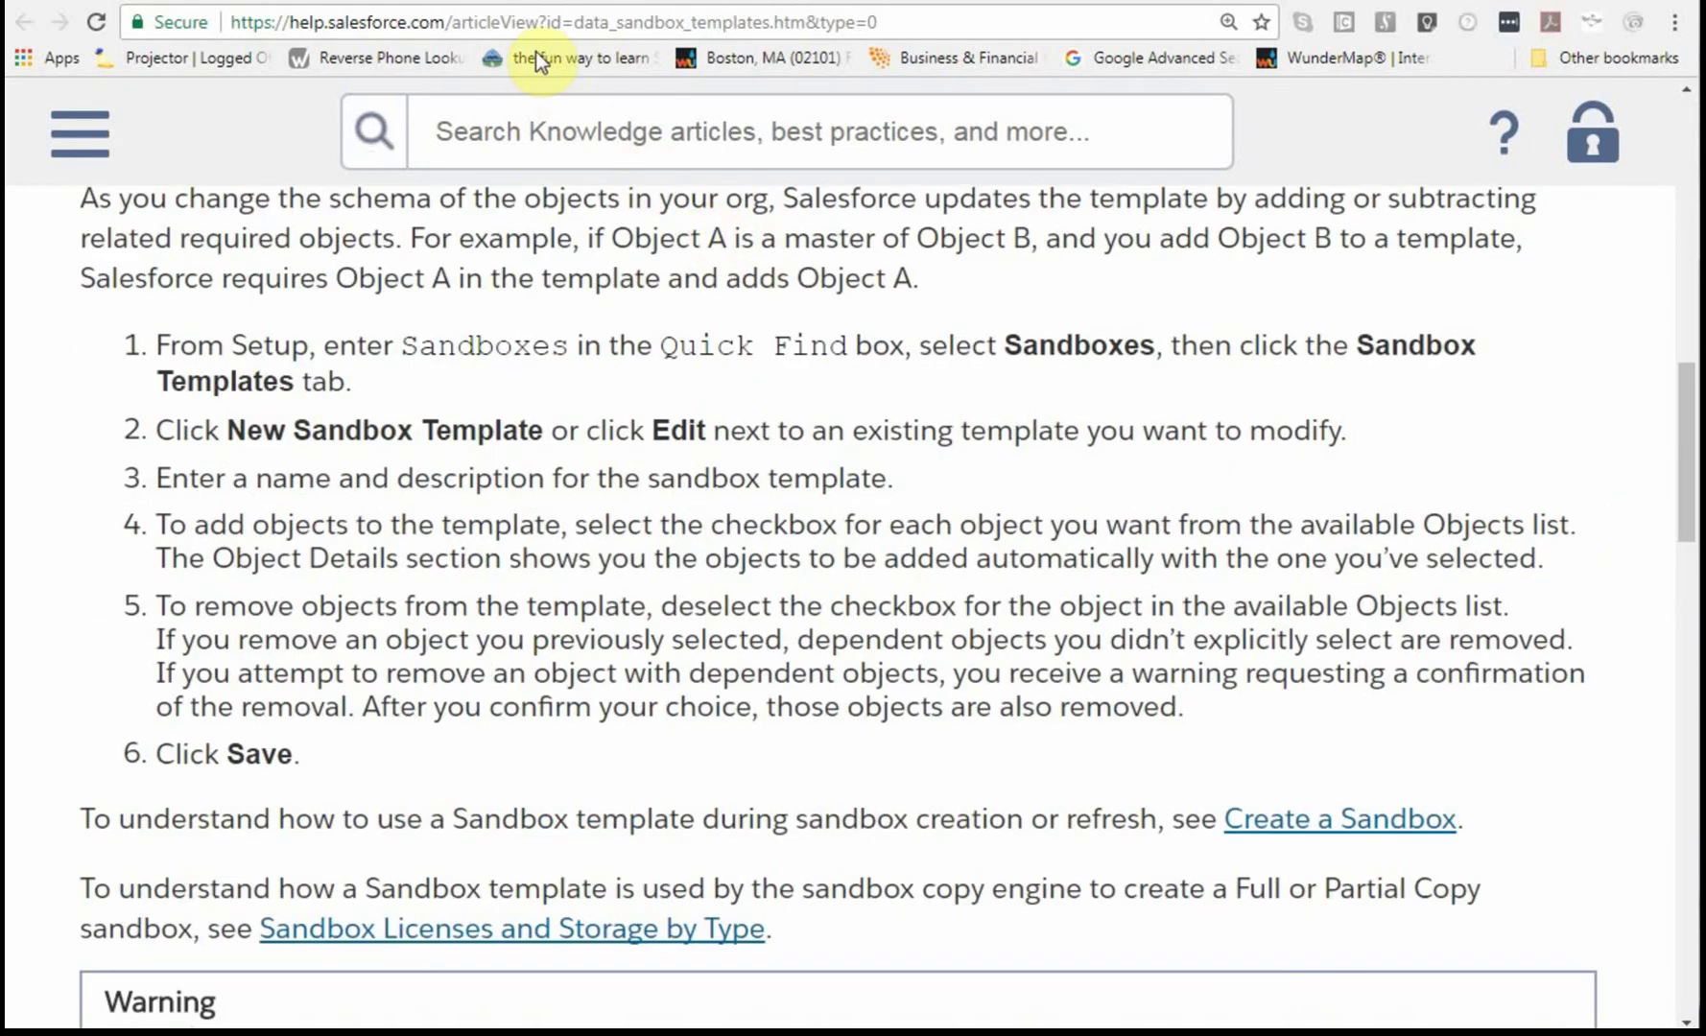
Select every object in the template, cancelling the removal warning so Account stays included
{"action": "left_click", "coordinate": [367, 4]}
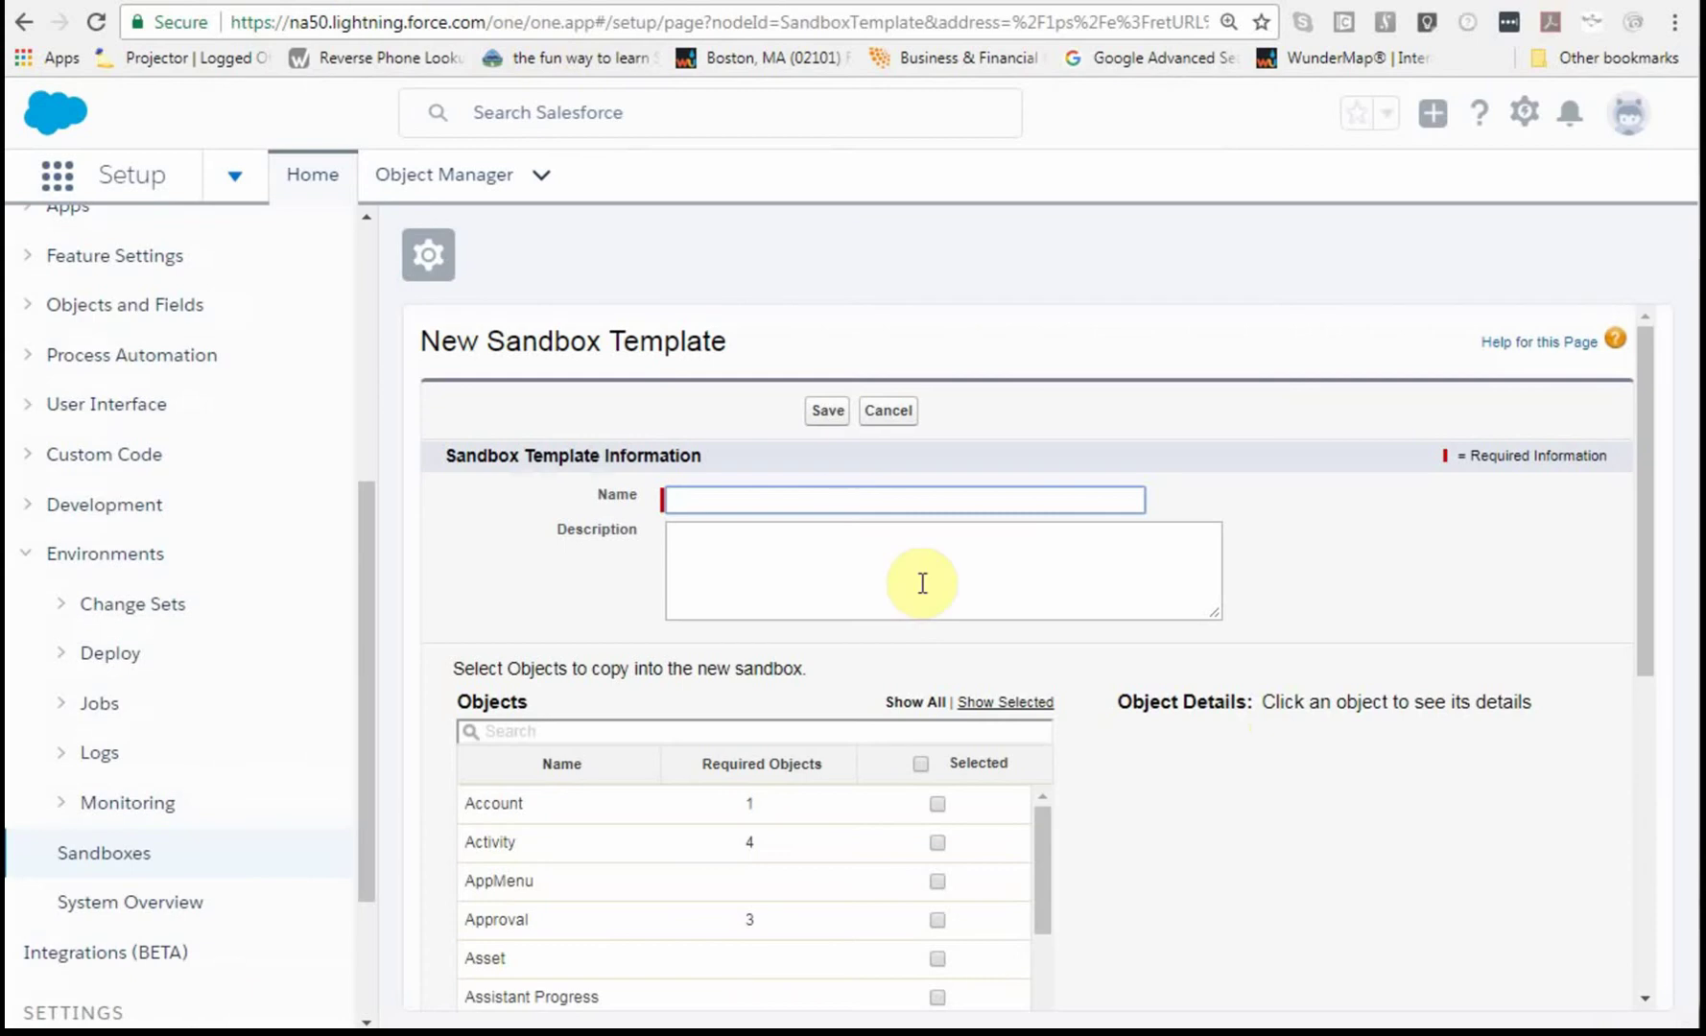
{"action": "left_click", "coordinate": [919, 764]}
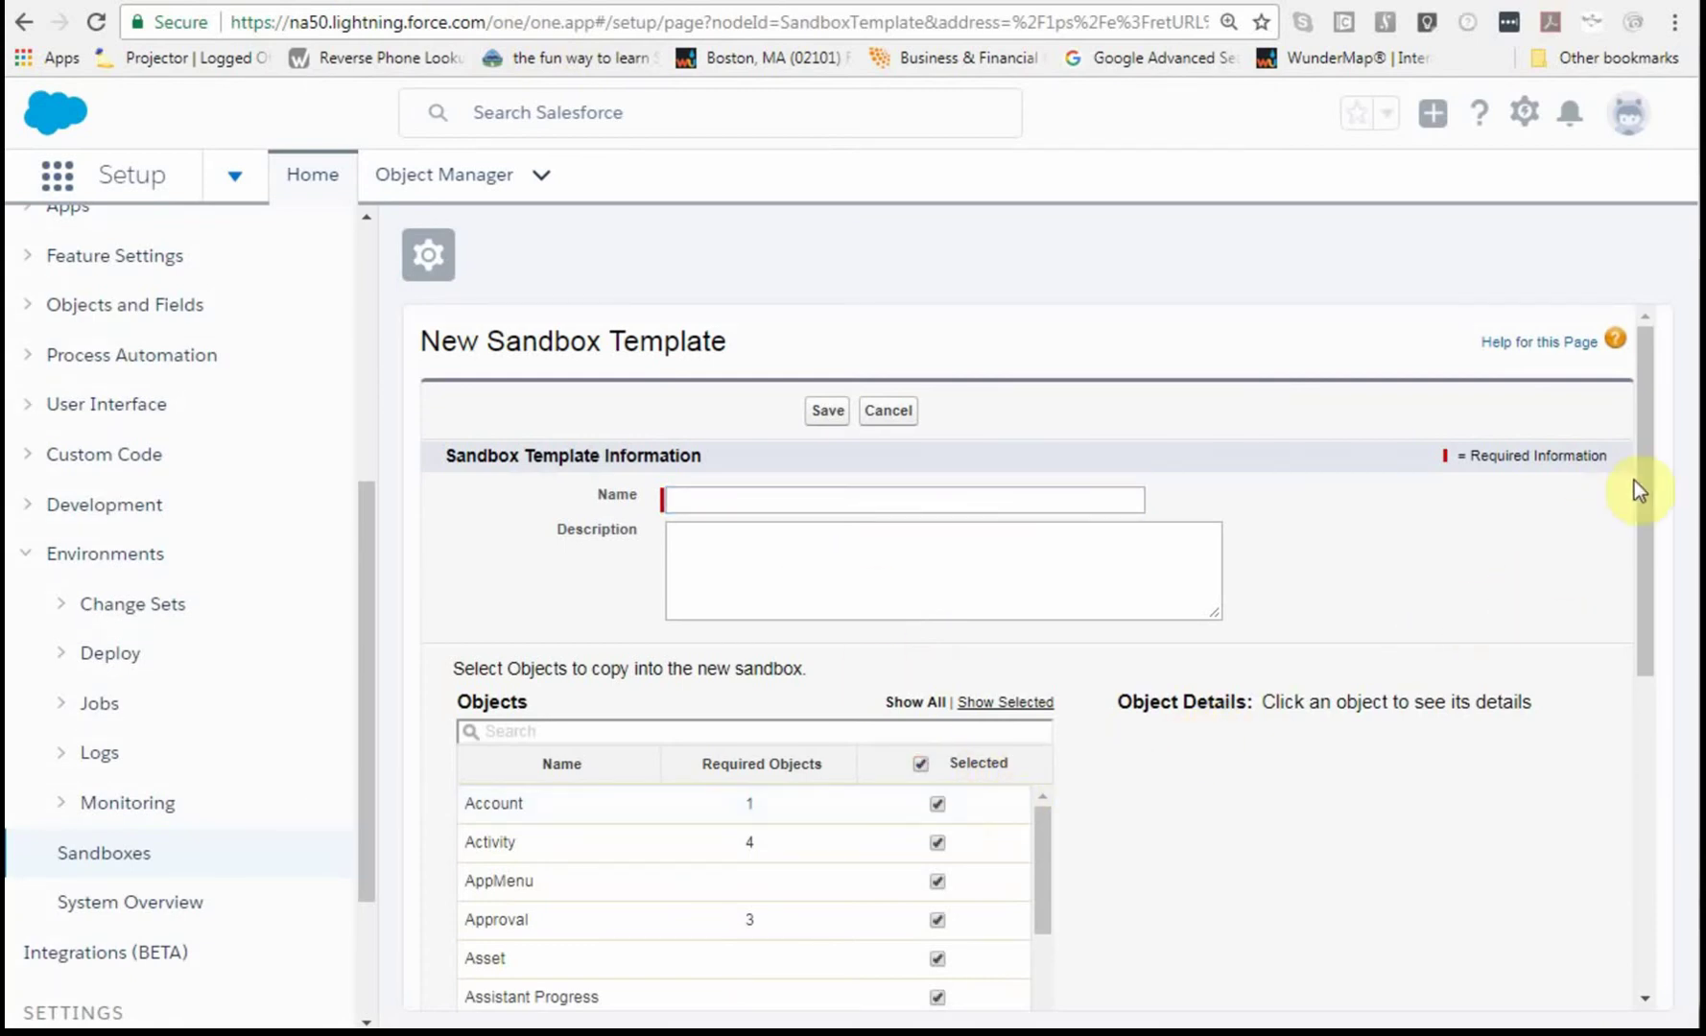
{"action": "left_click_drag", "start_coordinate": [1640, 472], "coordinate": [1599, 611]}
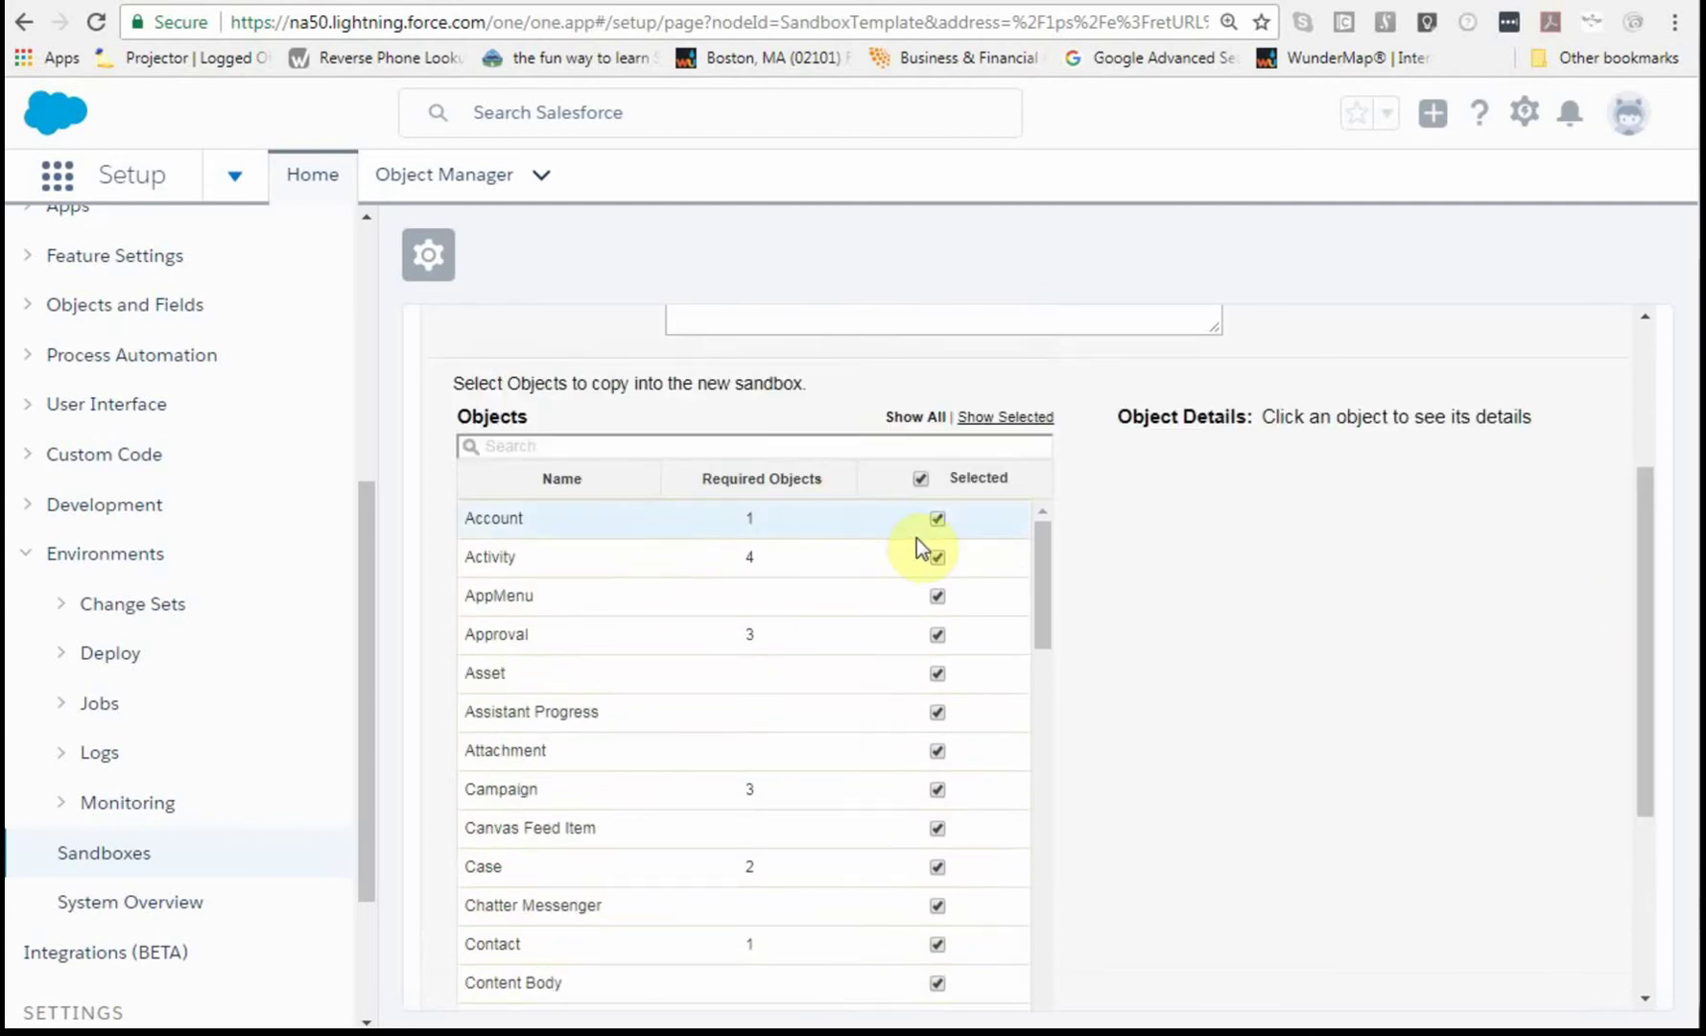
{"action": "mouse_move", "coordinate": [1044, 549]}
{"action": "left_mouse_down"}
{"action": "mouse_move", "coordinate": [1021, 734]}
{"action": "mouse_move", "coordinate": [1028, 964]}
{"action": "mouse_move", "coordinate": [1051, 538]}
{"action": "left_mouse_up"}
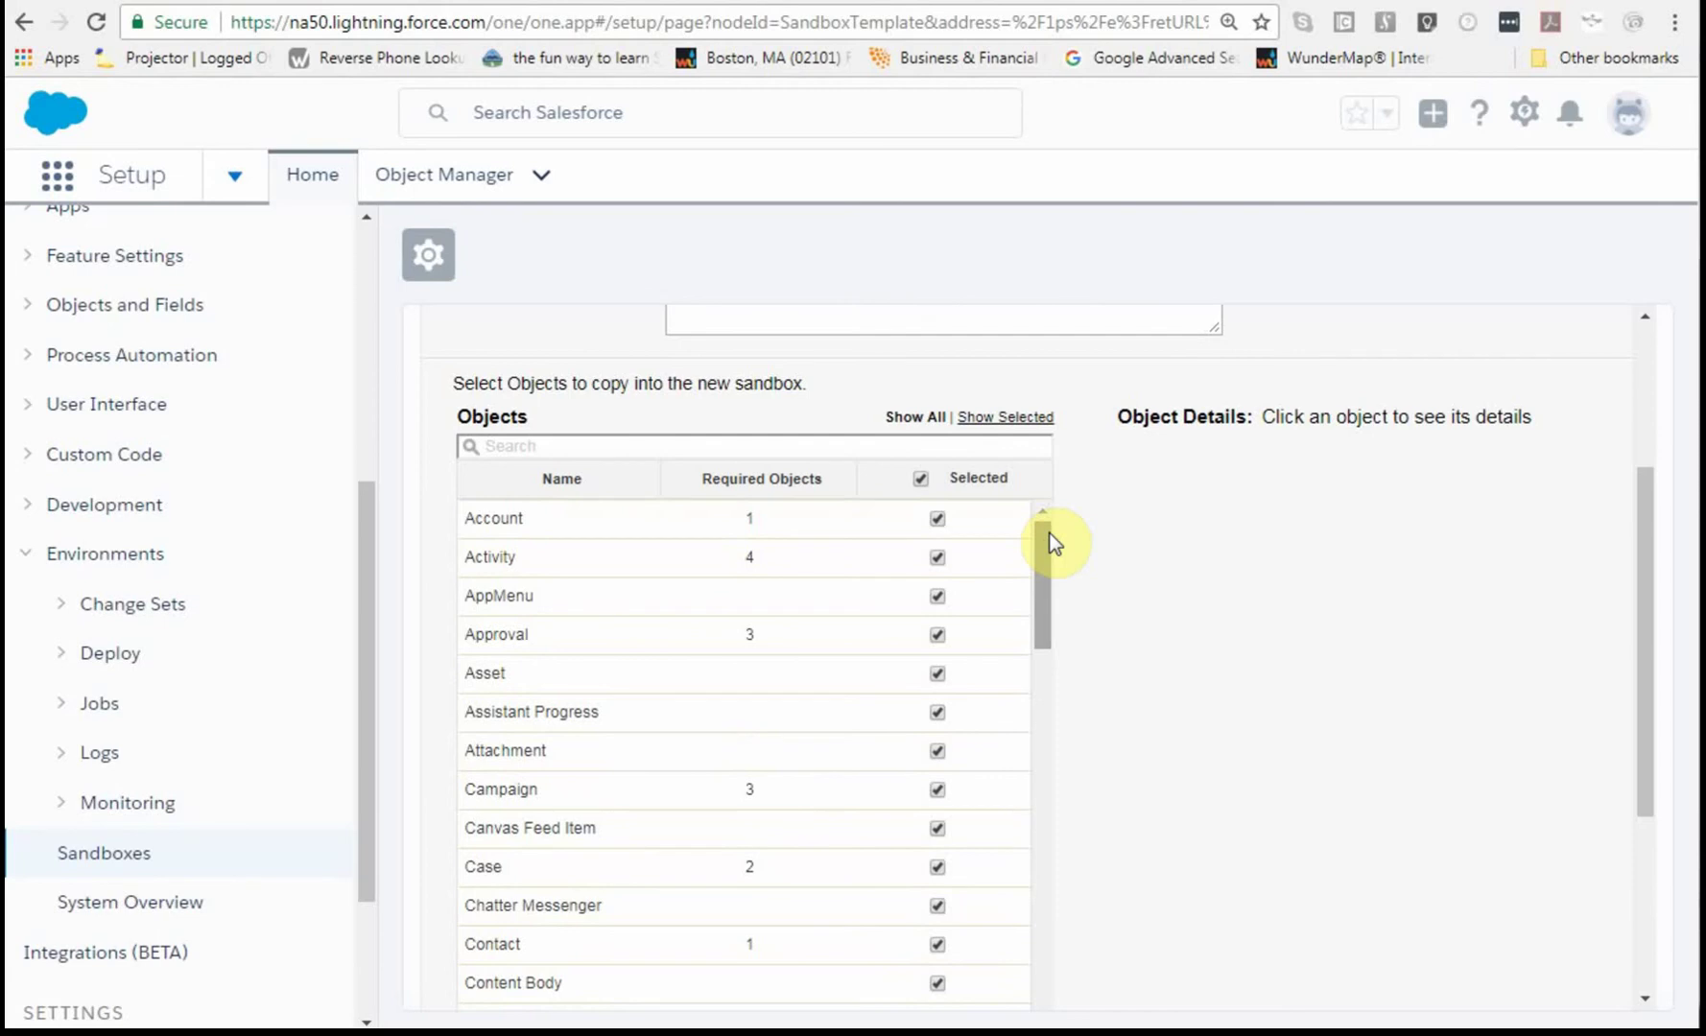
{"action": "left_click", "coordinate": [493, 527]}
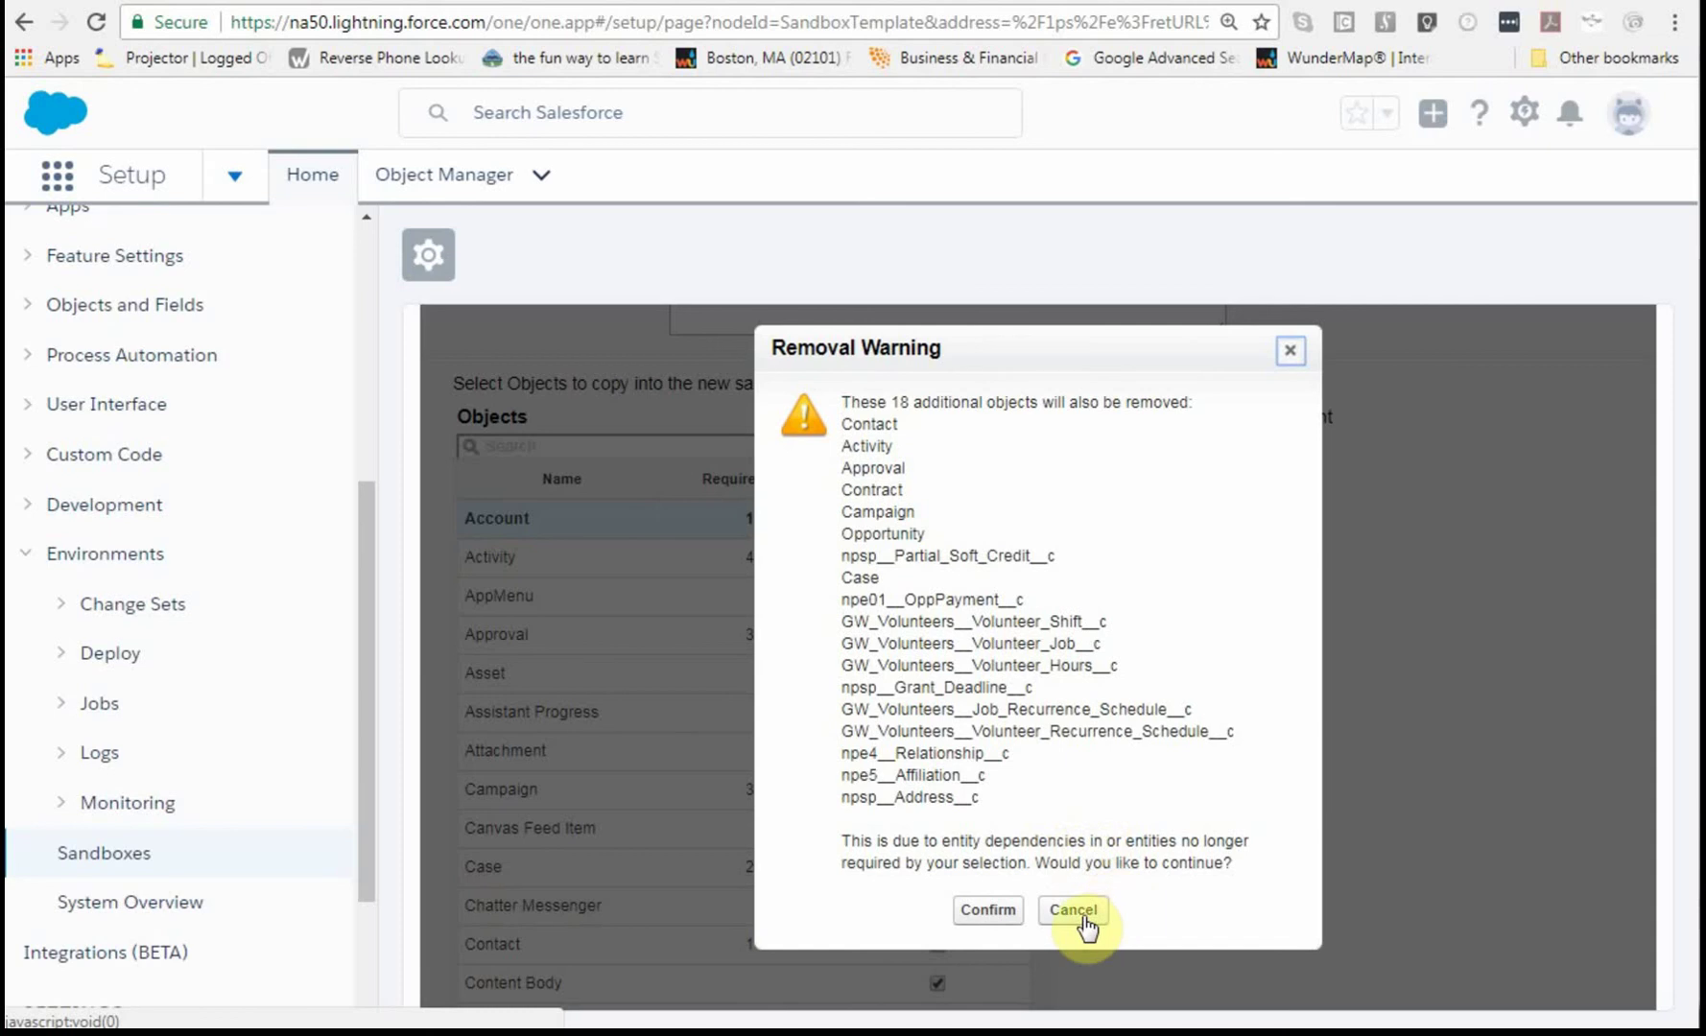
{"action": "left_click", "coordinate": [1079, 911]}
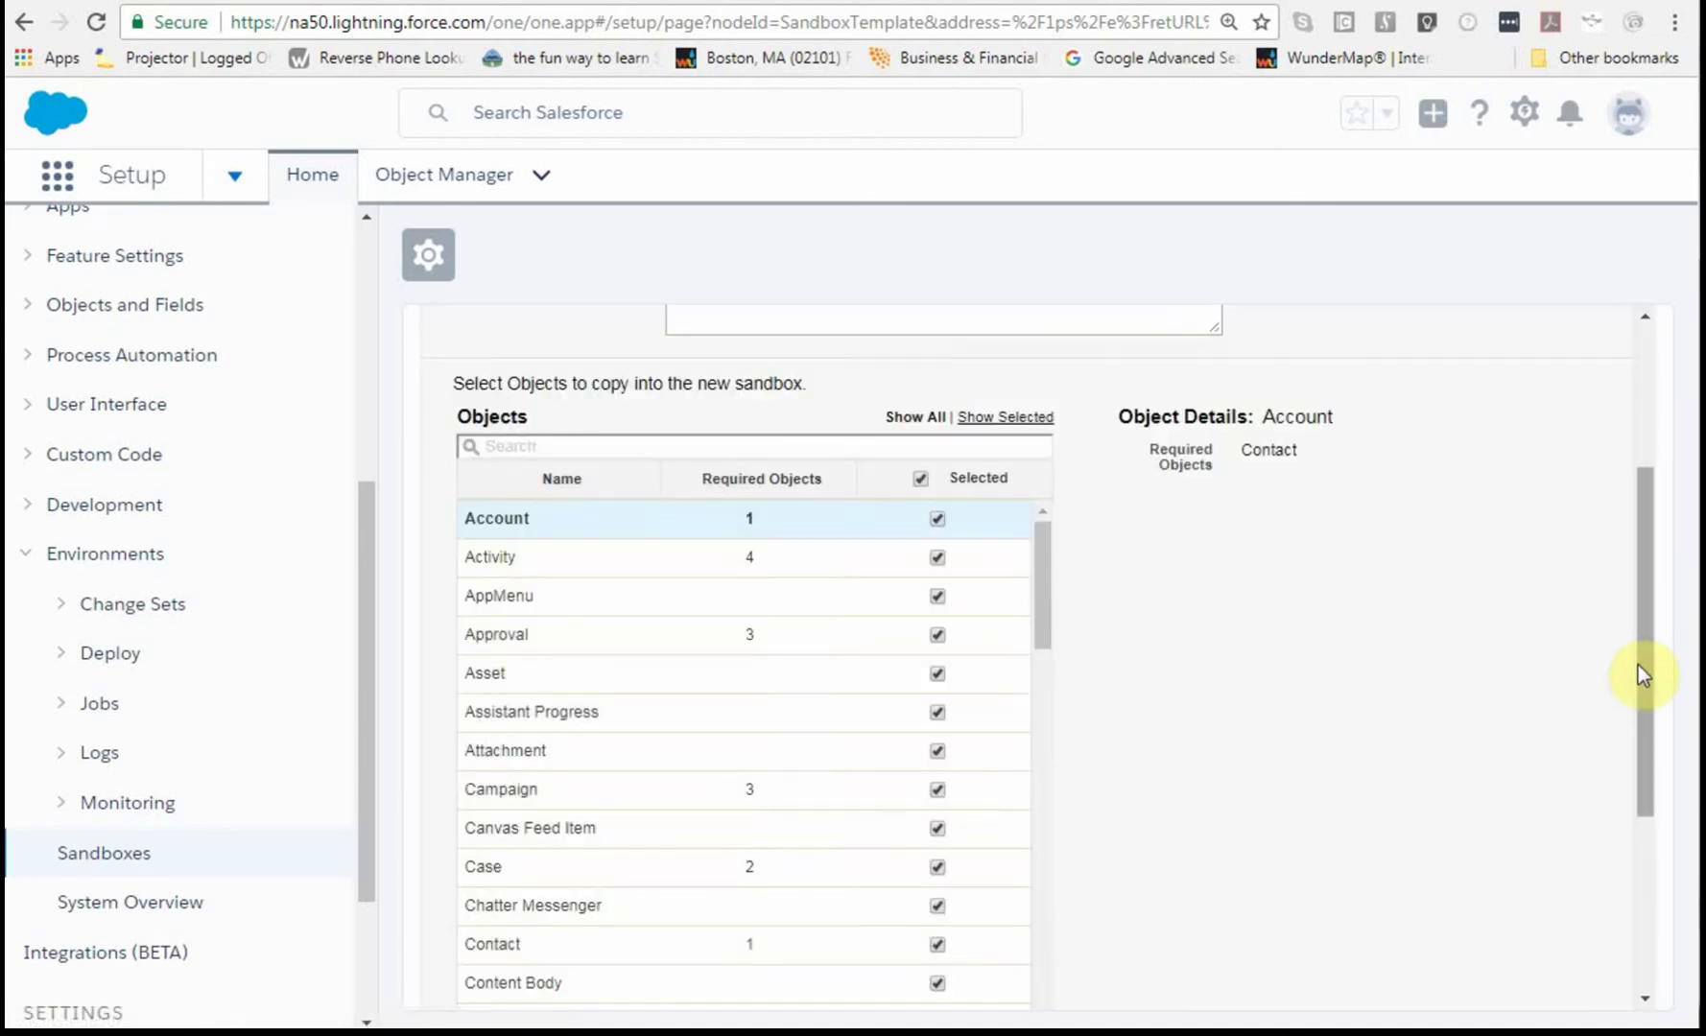
{"action": "left_click_drag", "start_coordinate": [1638, 665], "coordinate": [1594, 455]}
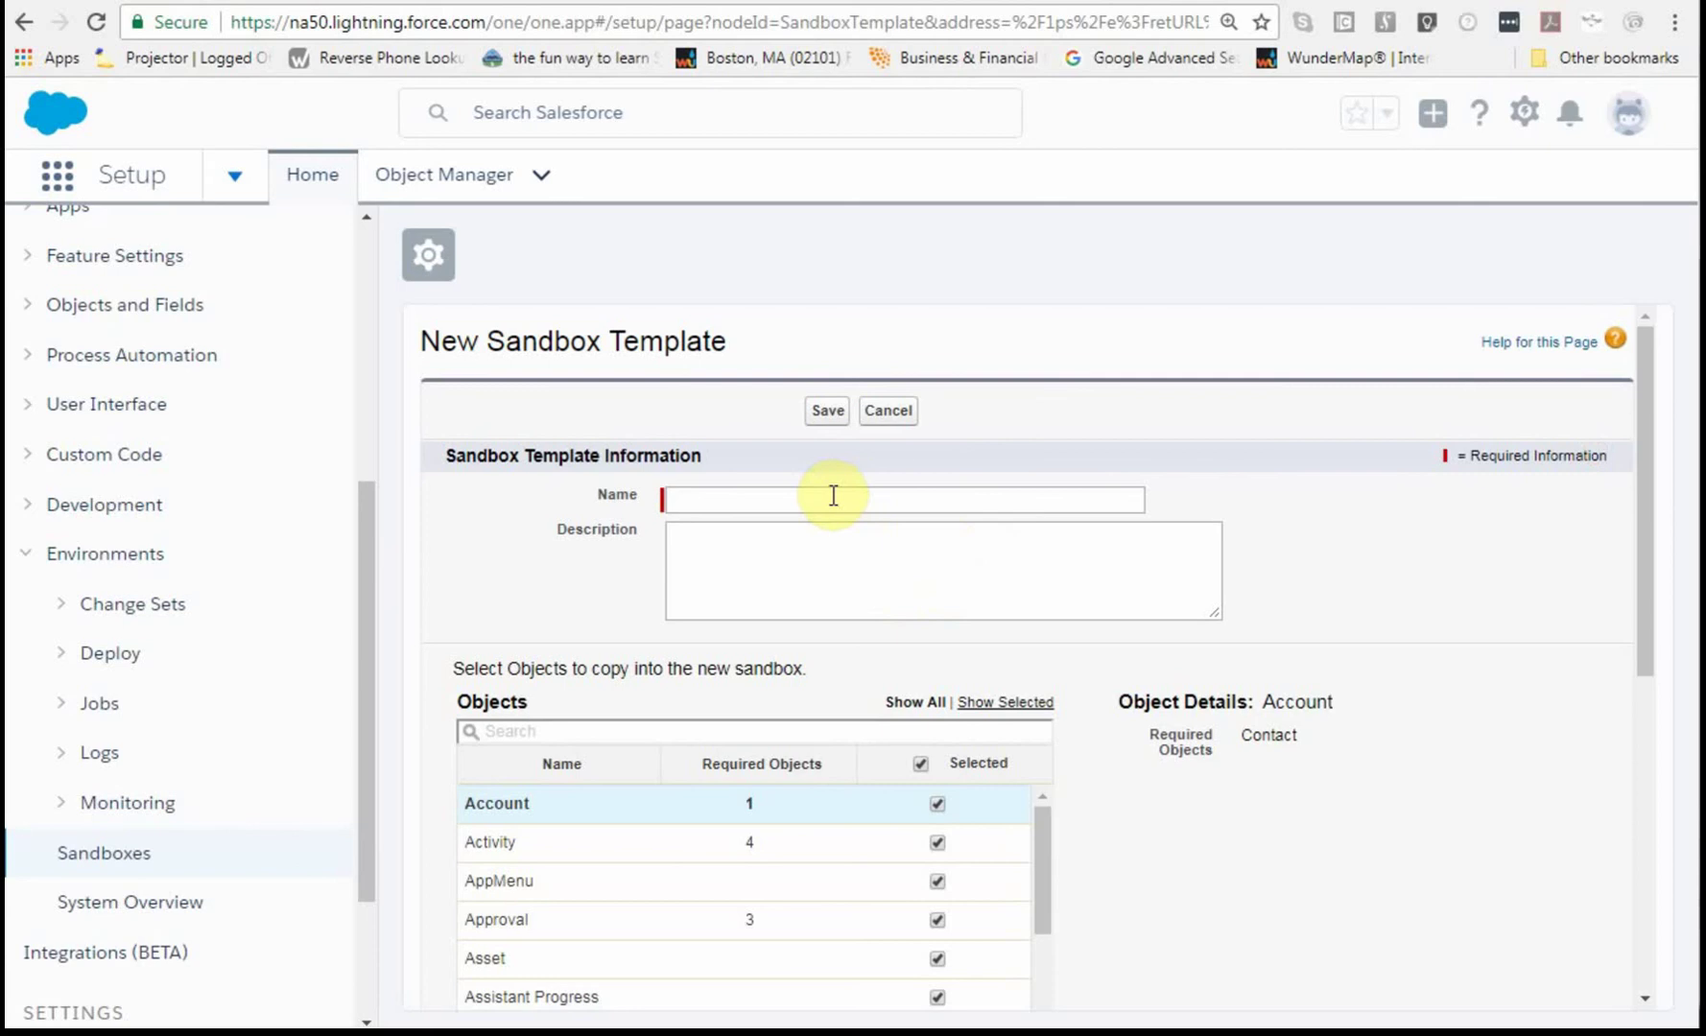
Discard the unsaved template and start a Developer sandbox named 'training'
{"action": "left_click", "coordinate": [897, 417]}
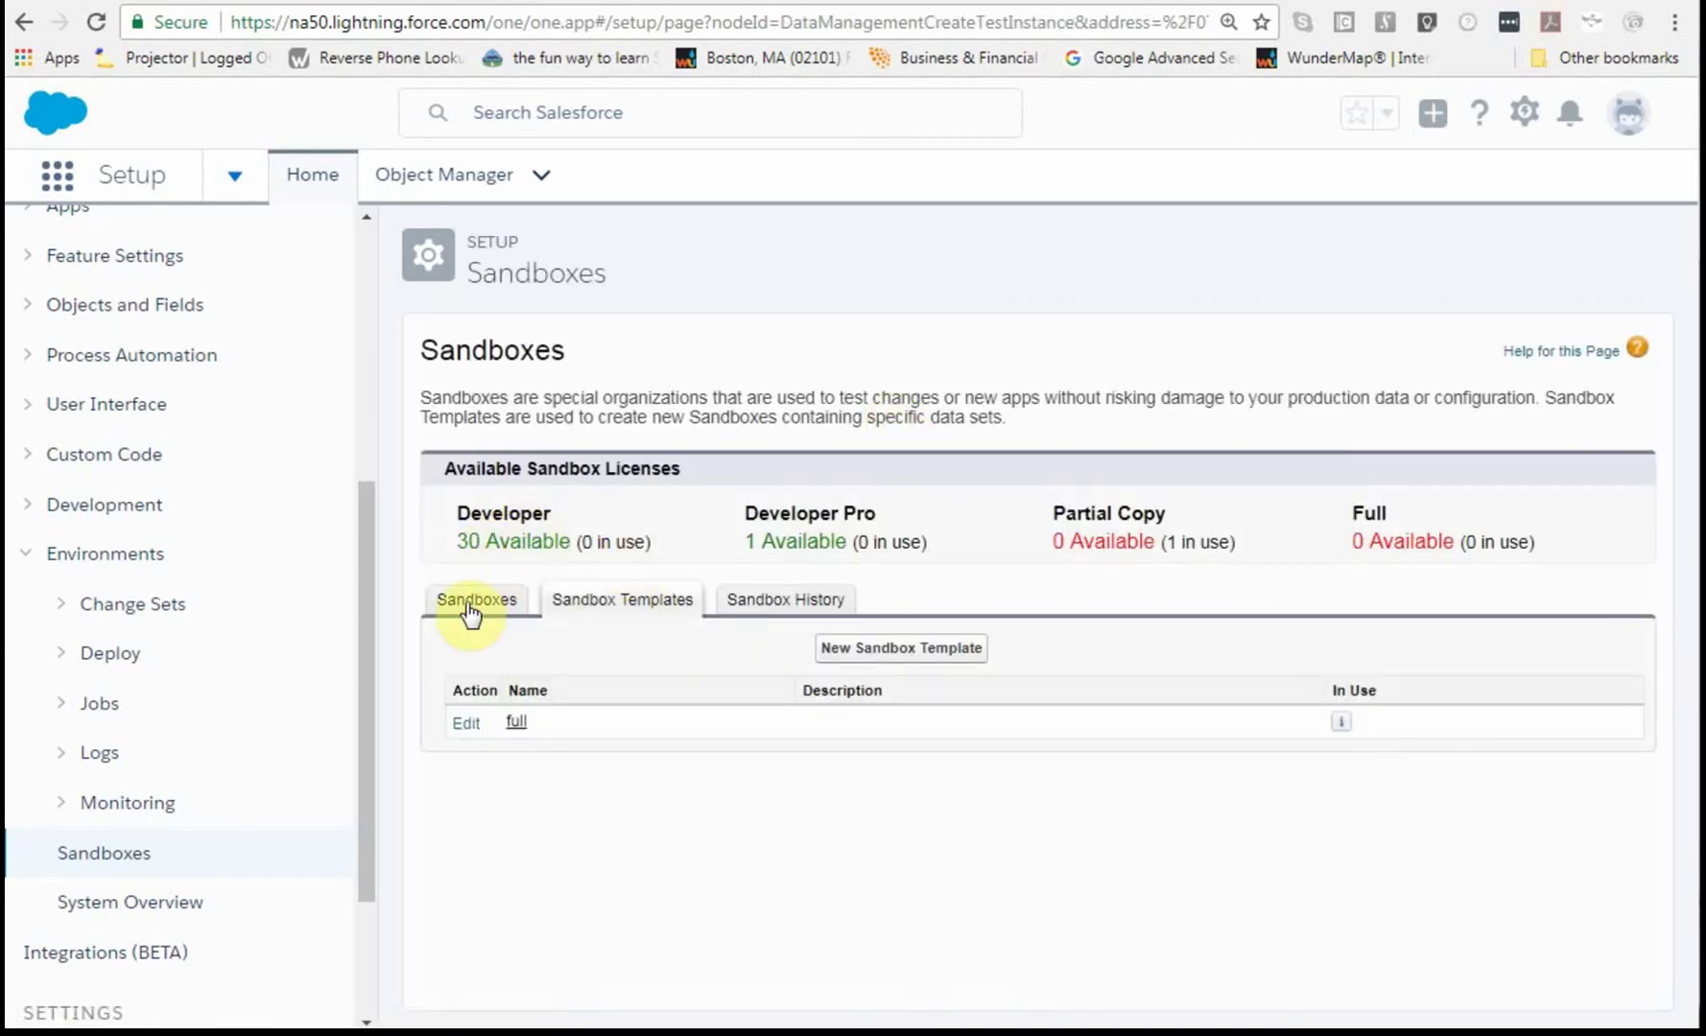
{"action": "left_click", "coordinate": [471, 606]}
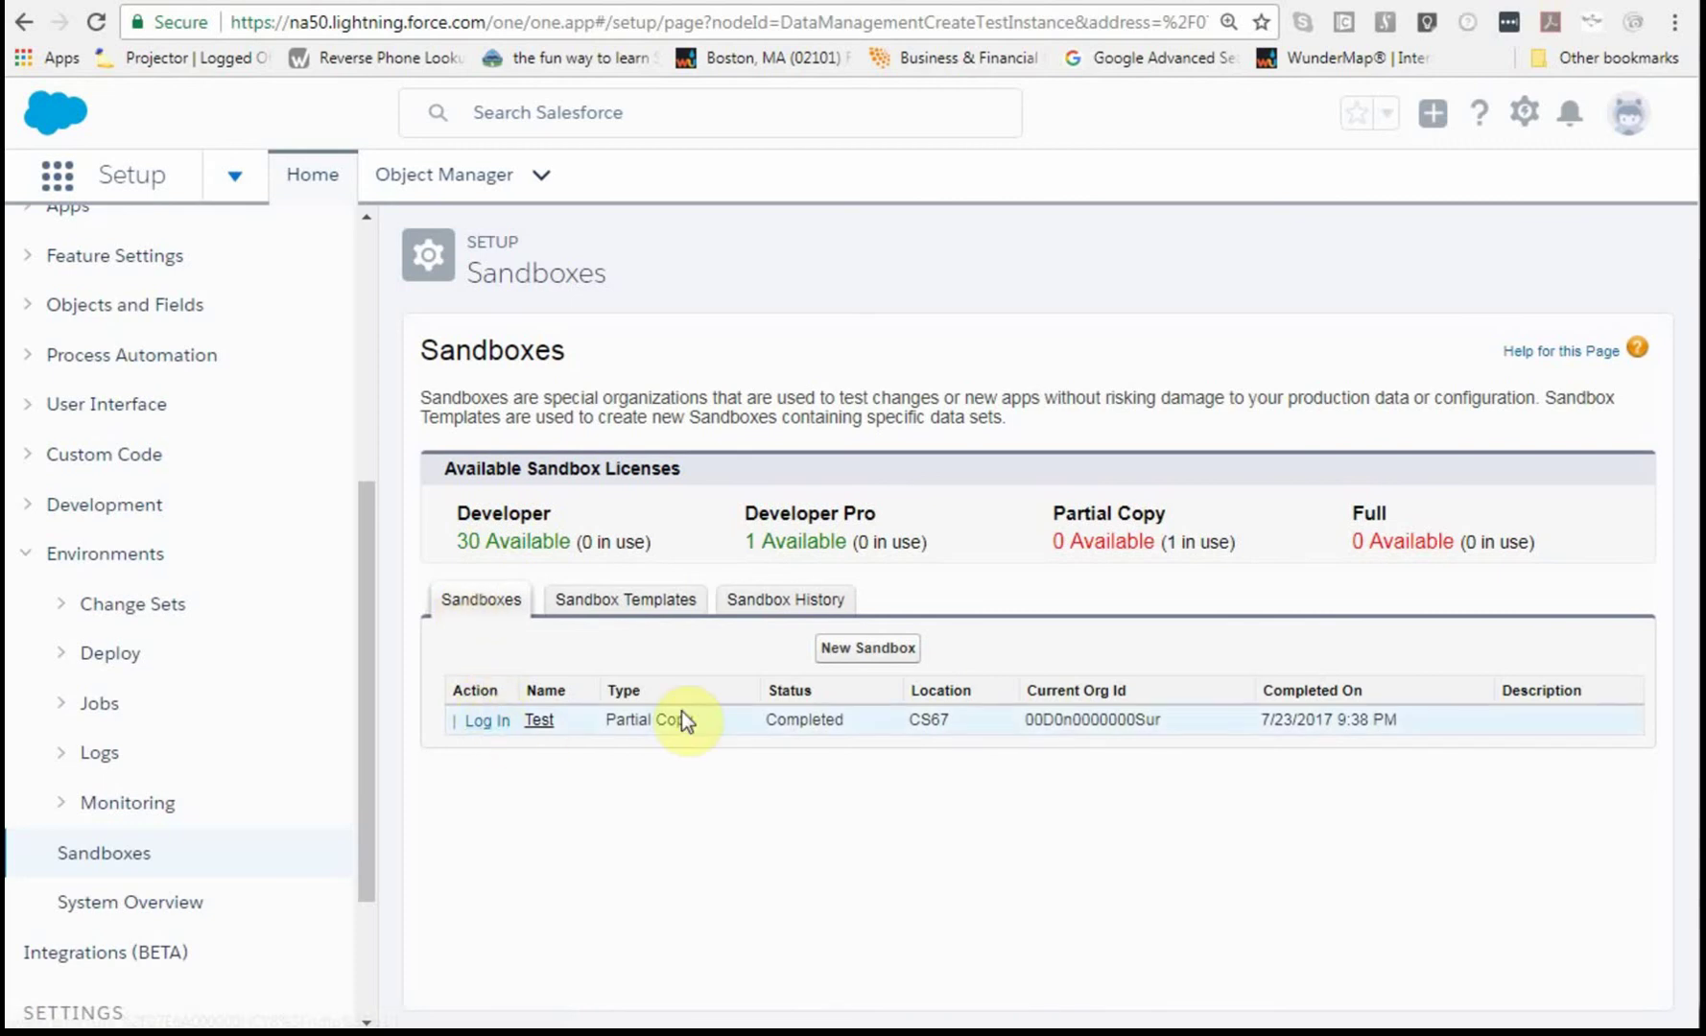
{"action": "left_click", "coordinate": [868, 652]}
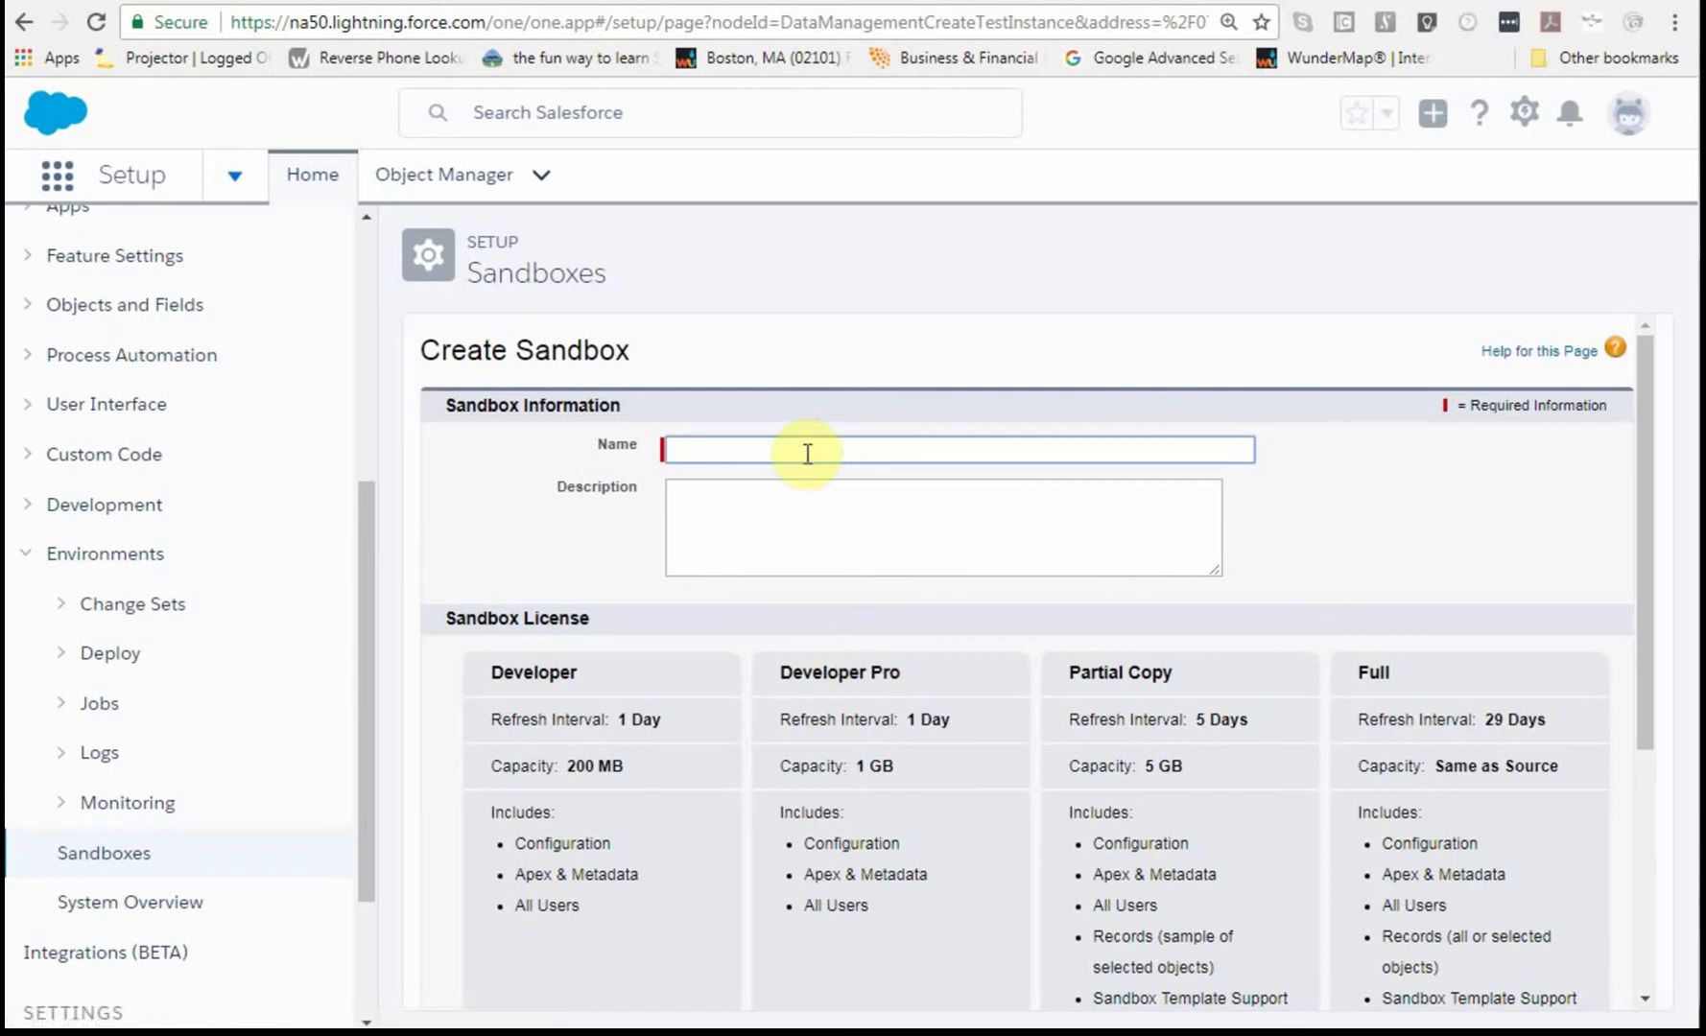
{"action": "type", "text": "training"}
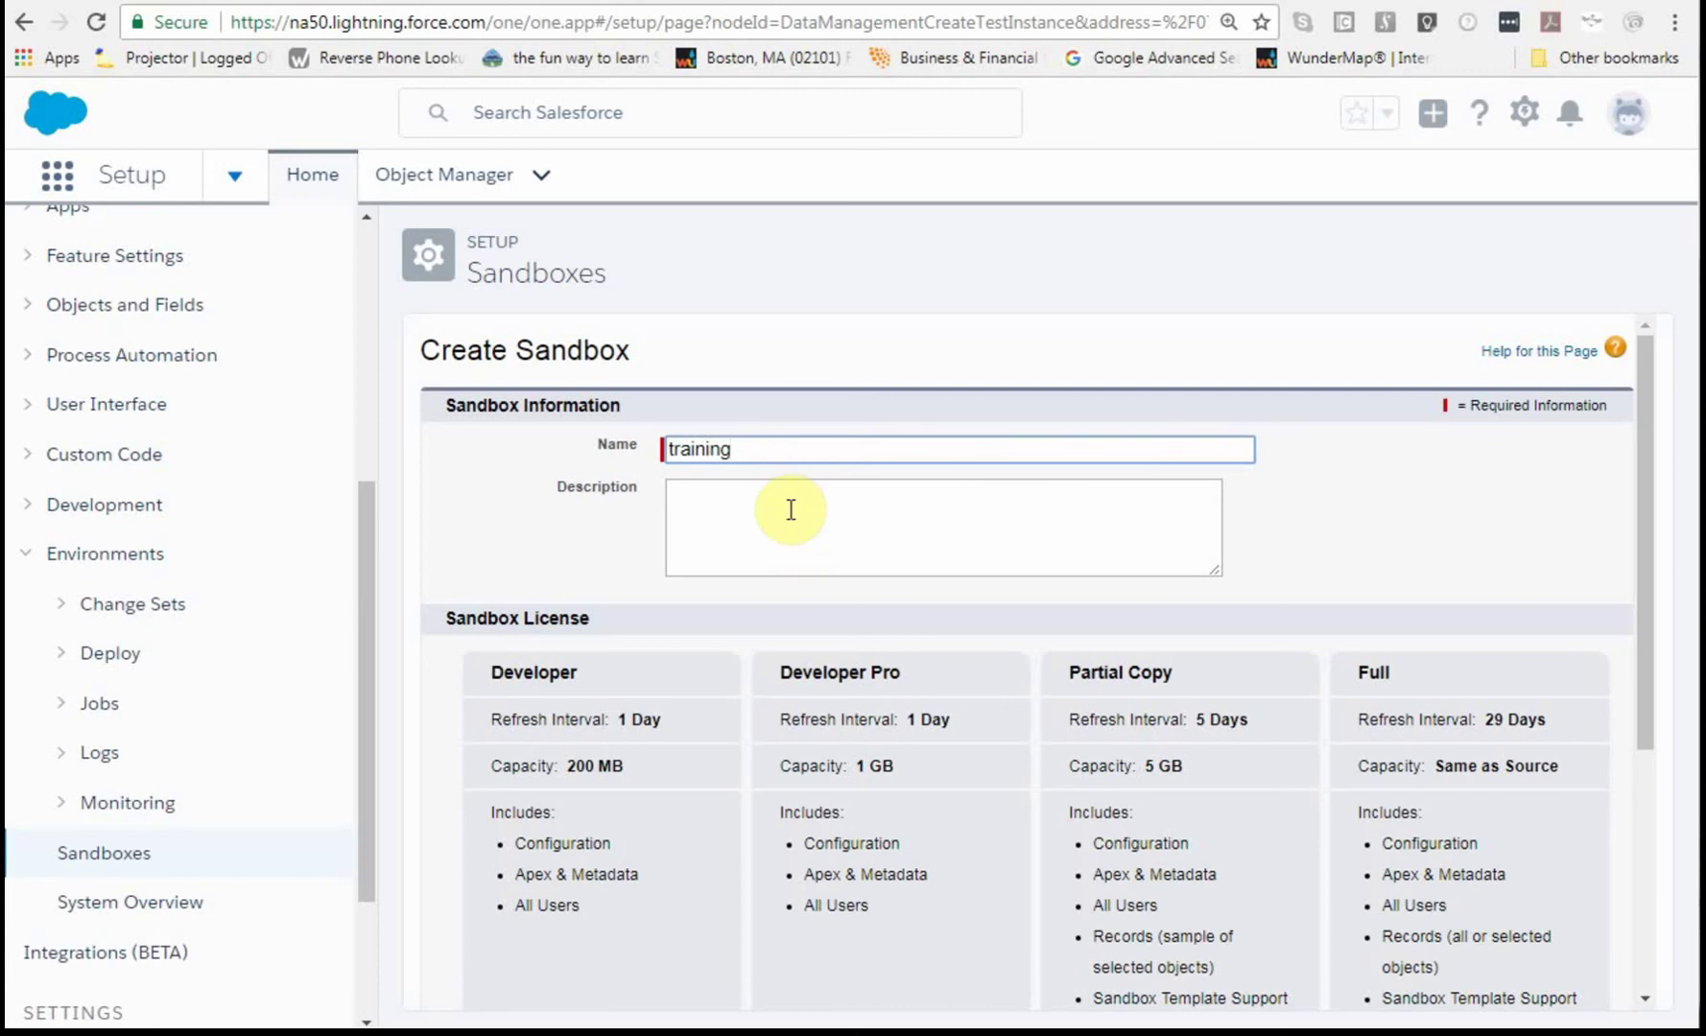
{"action": "scroll", "coordinate": [691, 749], "scroll_direction": "down", "scroll_amount": 3}
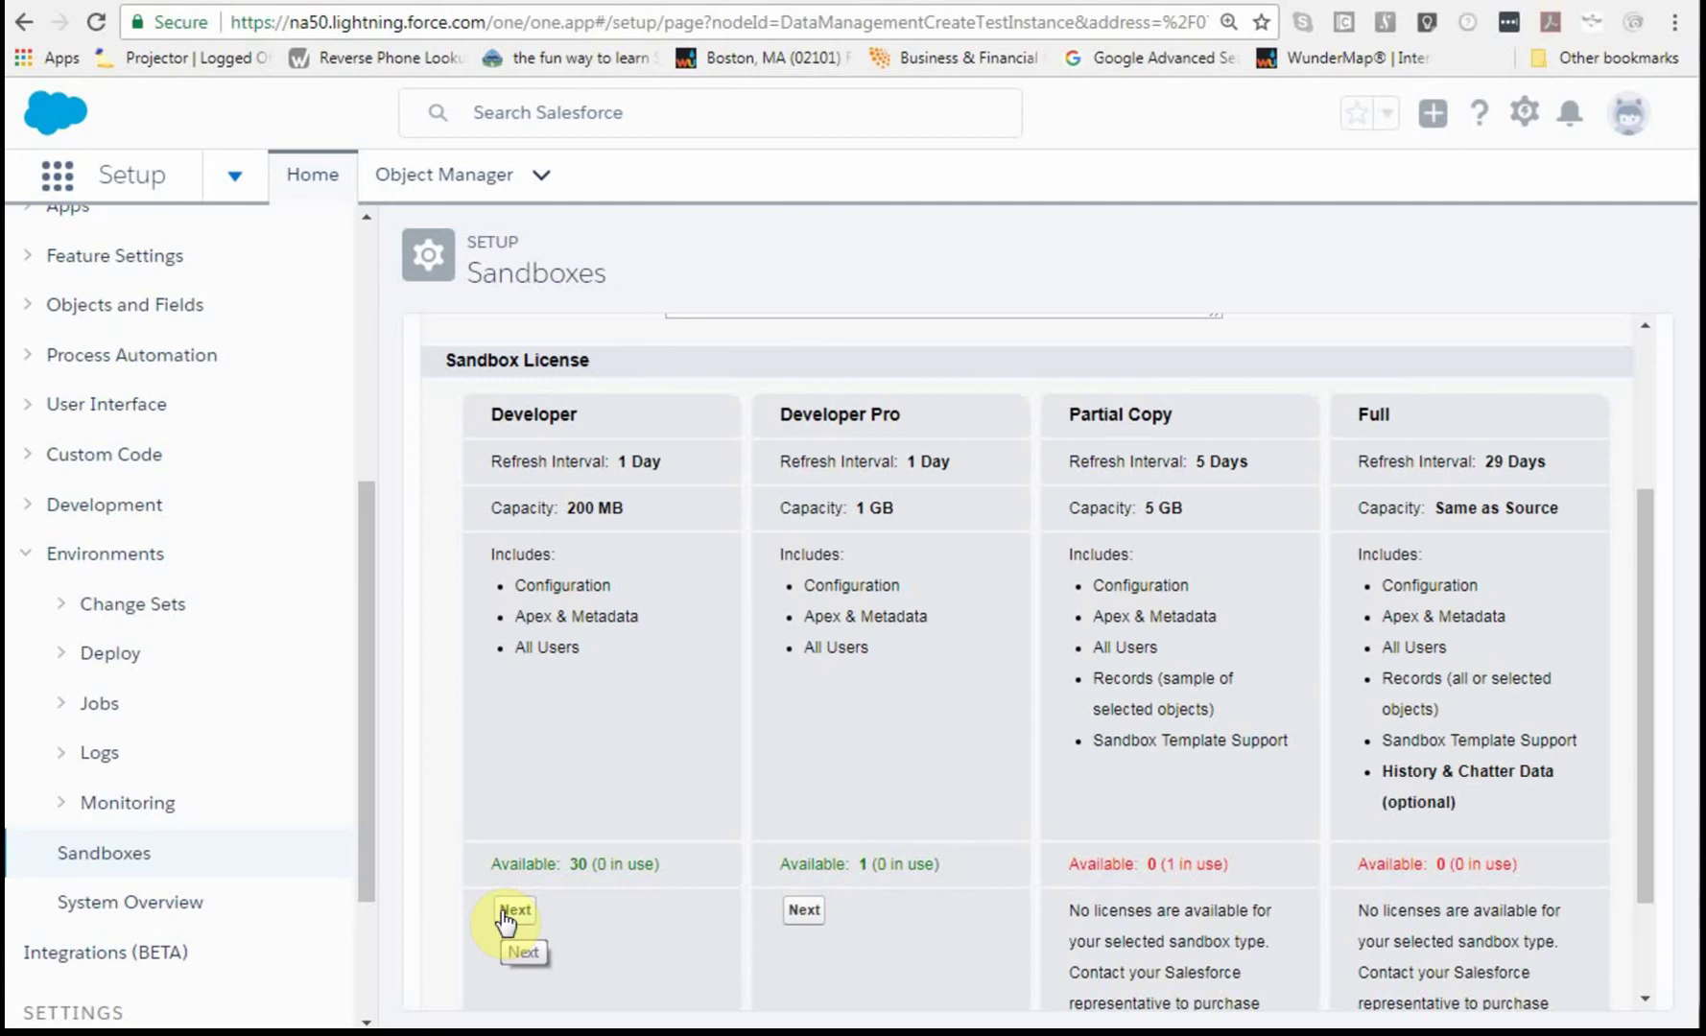
{"action": "left_click", "coordinate": [503, 914]}
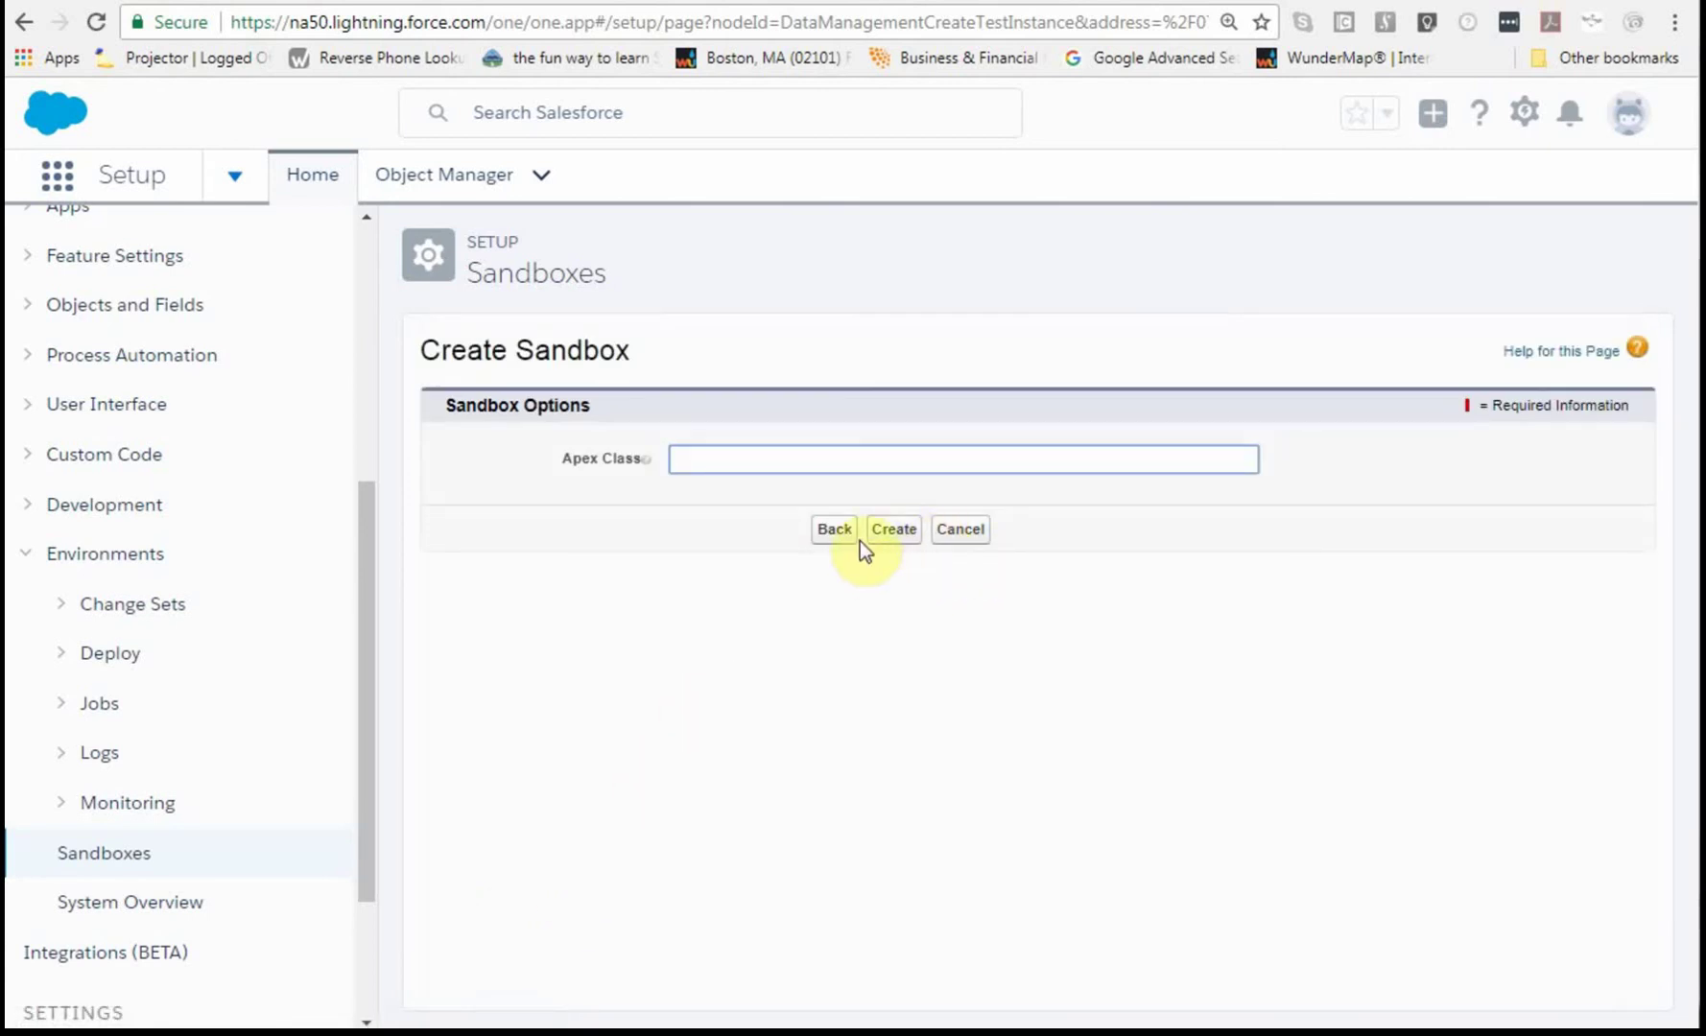
Create the 'training' sandbox and refresh until it shows Completed on CS14
{"action": "left_click", "coordinate": [896, 532]}
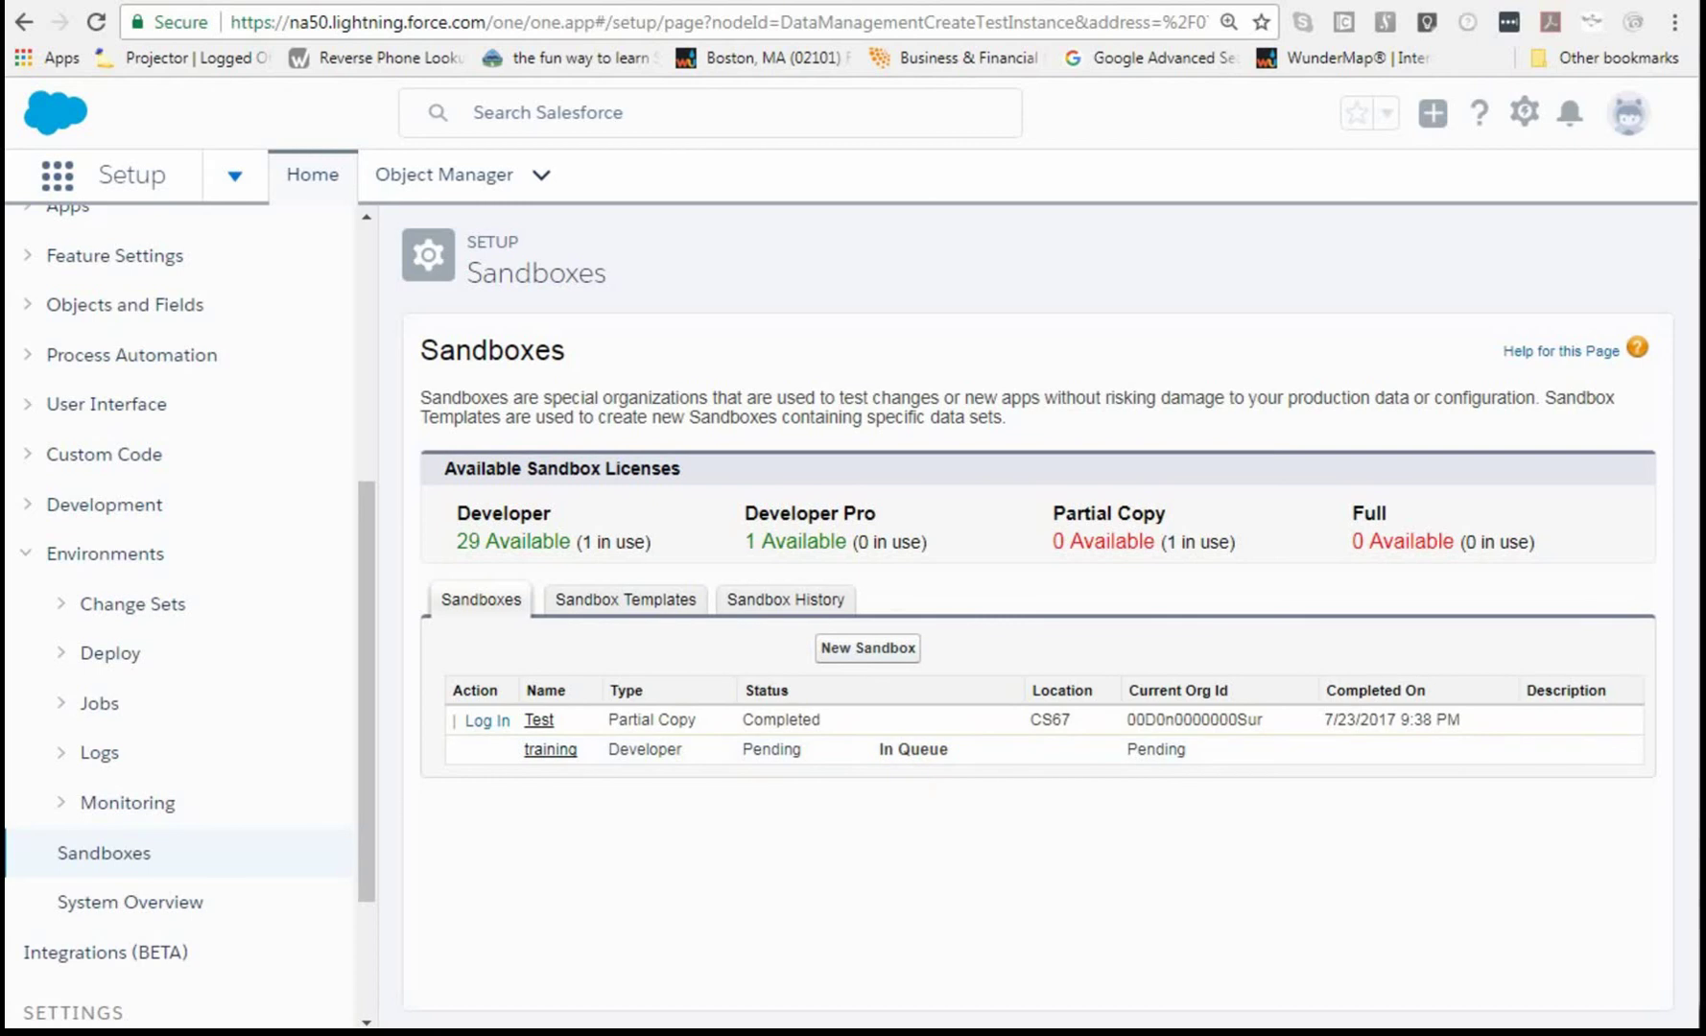
{"action": "key", "text": "F5"}
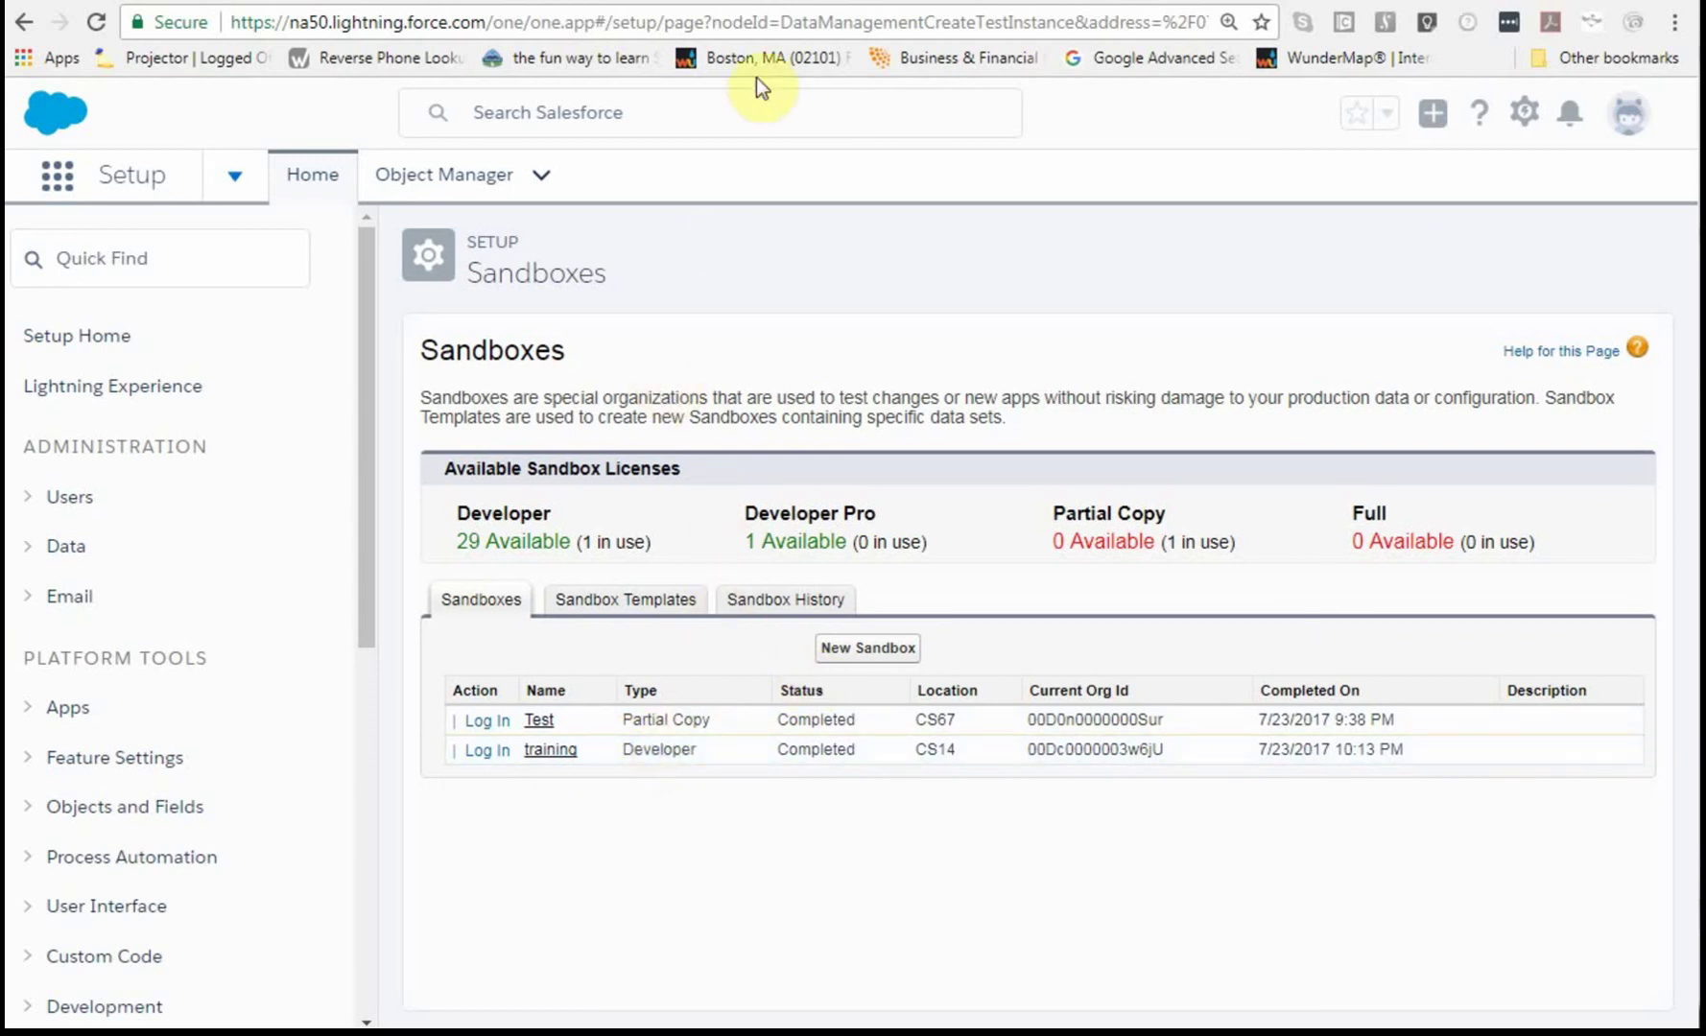
Open the 'Sandbox: training is ready to use' email in Gmail and follow its login link
{"action": "left_click", "coordinate": [1025, 3]}
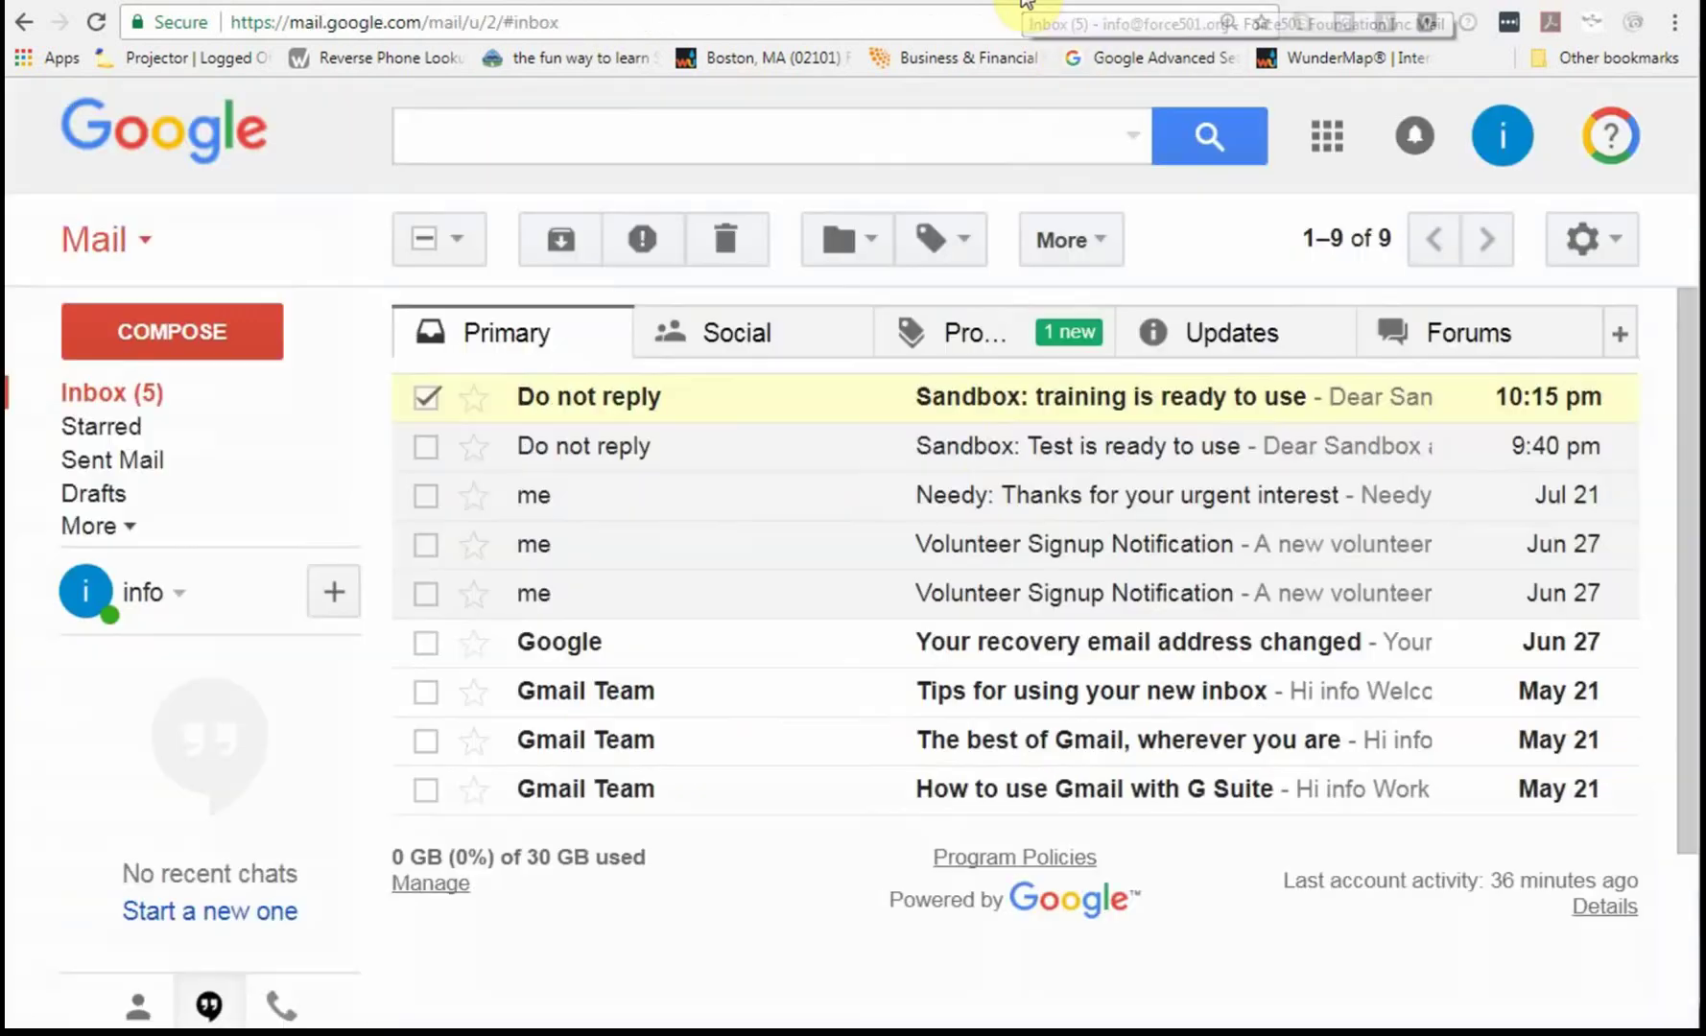
{"action": "double_click", "coordinate": [996, 398]}
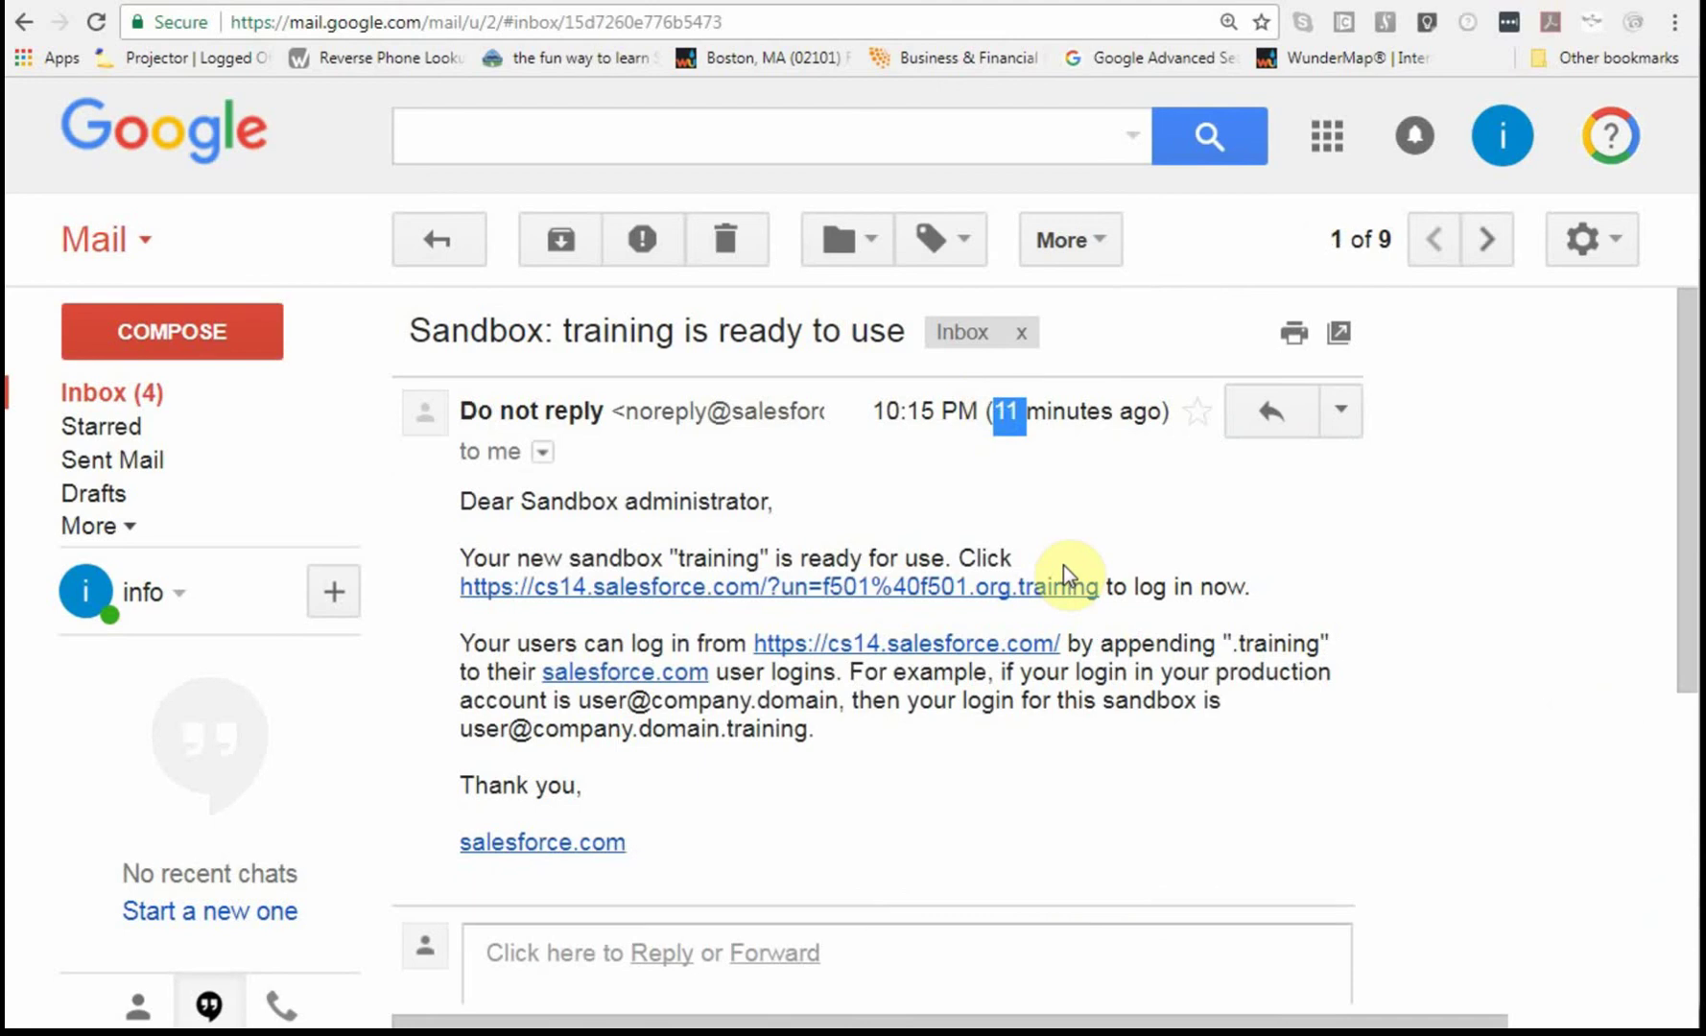
{"action": "left_click", "coordinate": [1118, 745]}
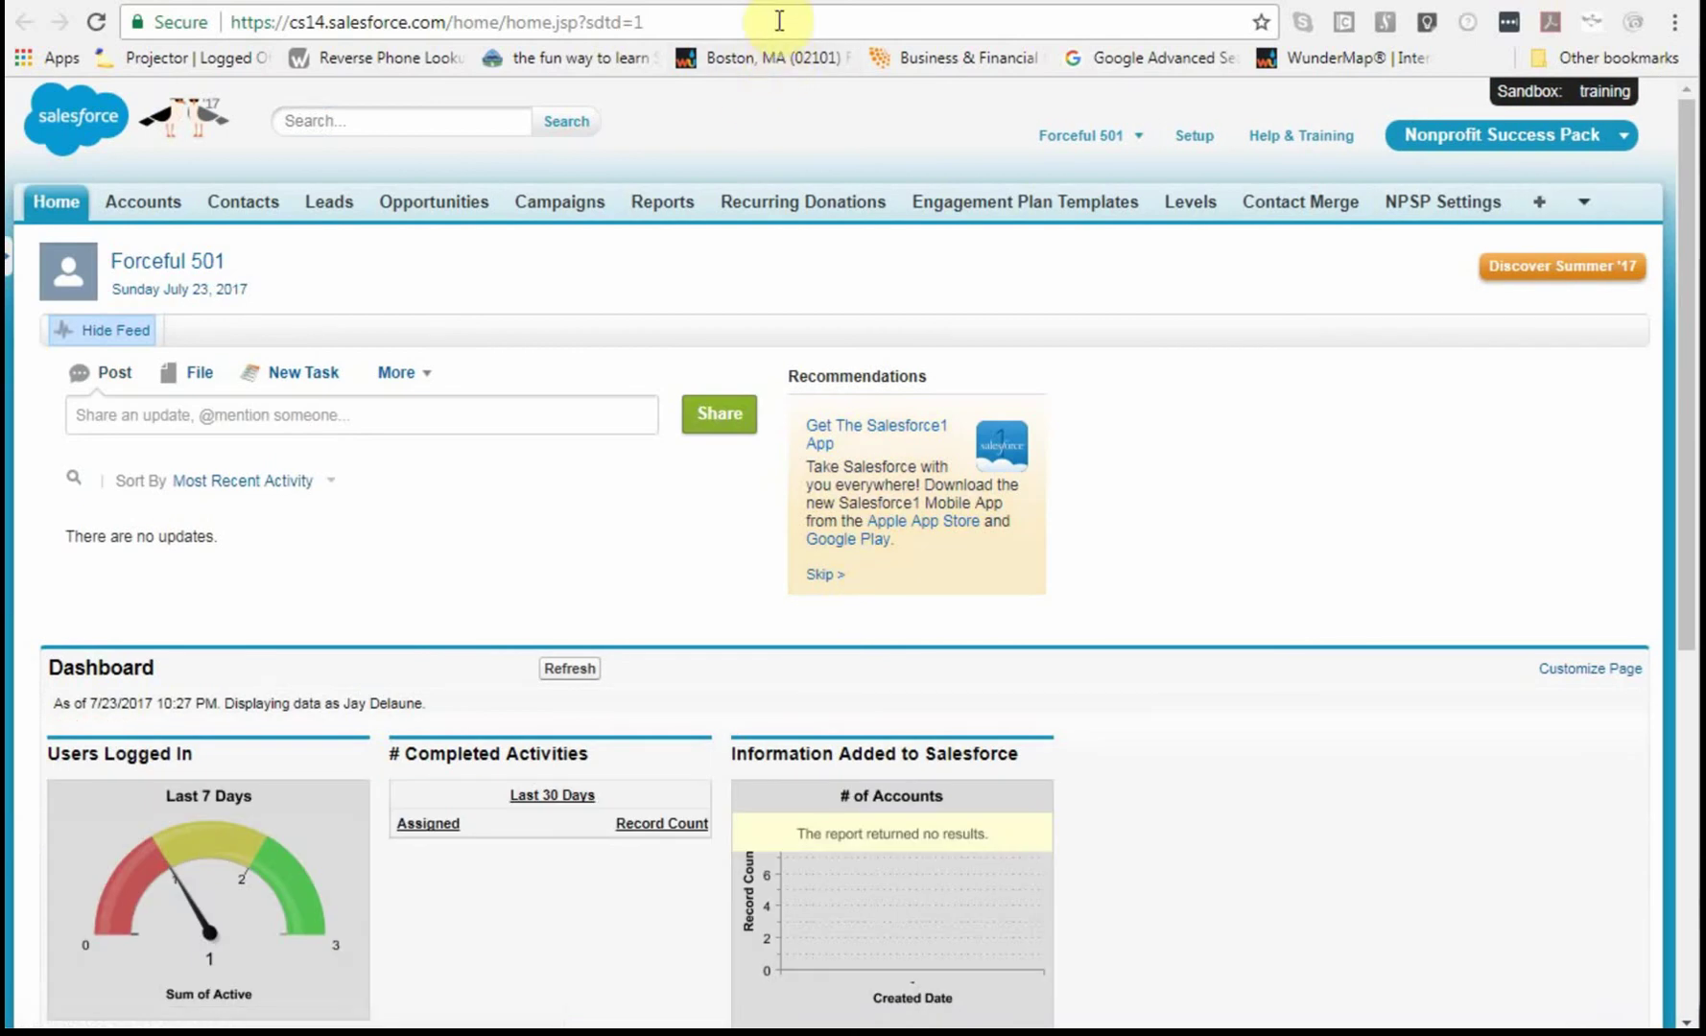
Read the Create a Sandbox help section on logging in at test.salesforce.com
{"action": "left_click", "coordinate": [729, 4]}
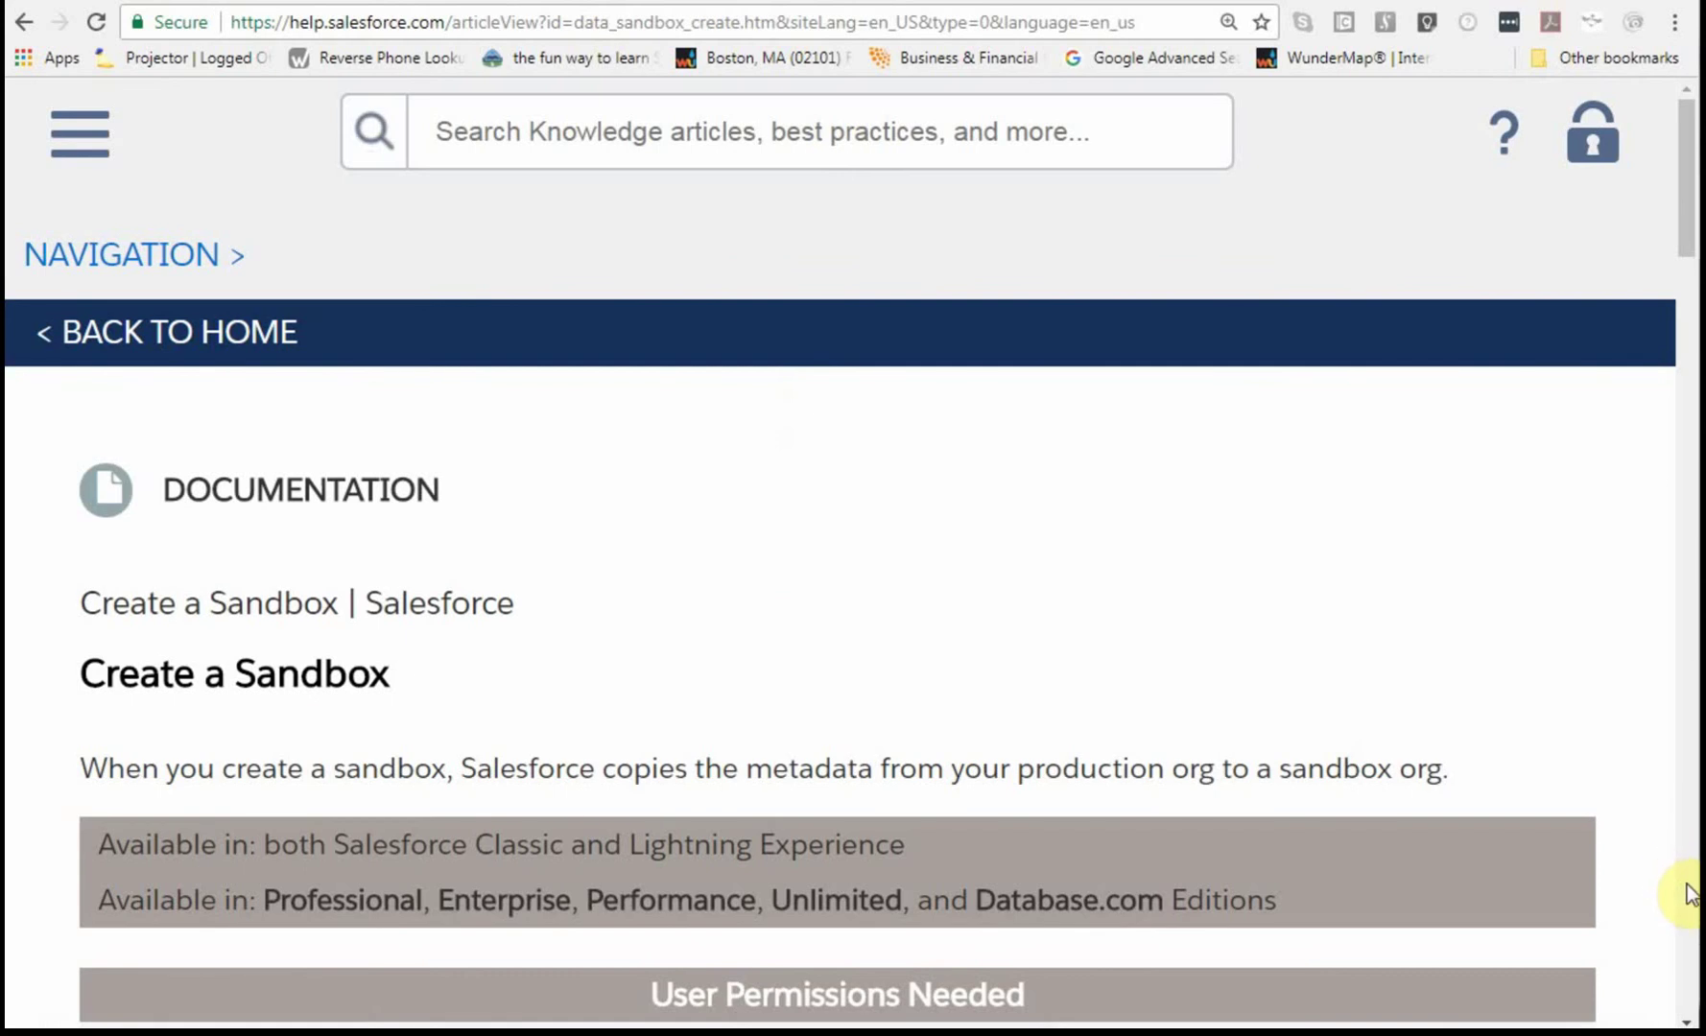
{"action": "scroll", "coordinate": [1688, 892], "scroll_direction": "down", "scroll_amount": 20}
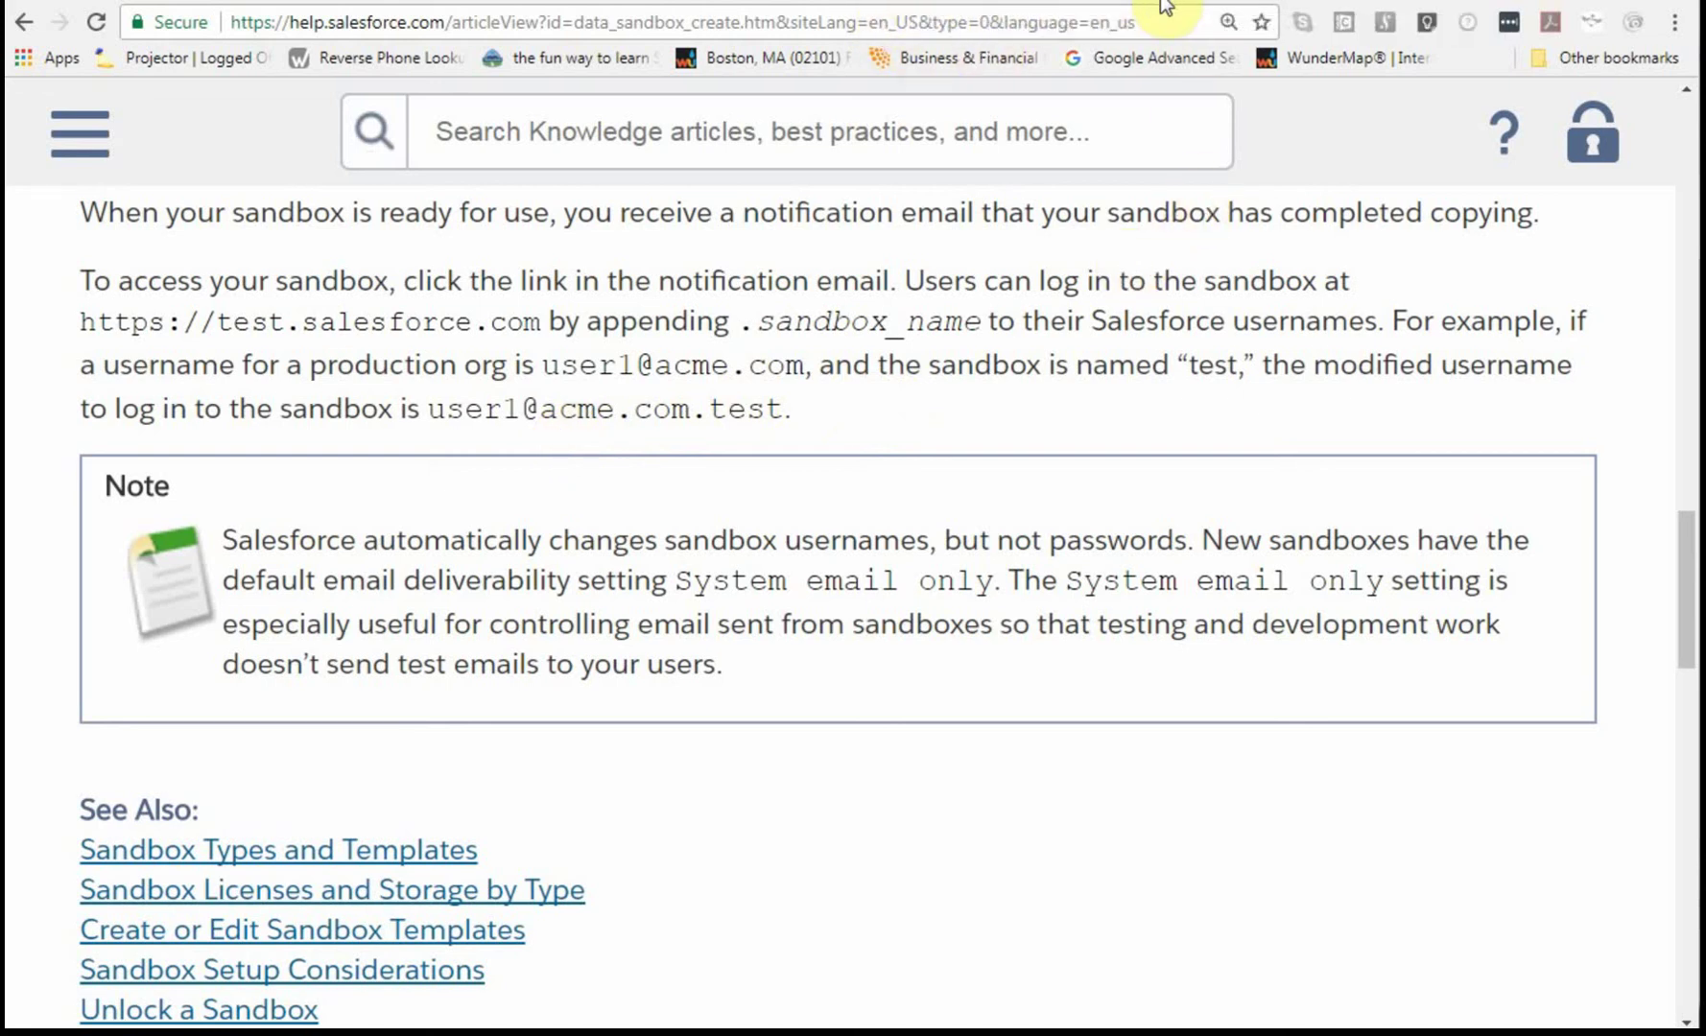
Confirm the training sandbox's All Contacts list is empty, then view the Test sandbox's contacts
{"action": "left_click", "coordinate": [930, 3]}
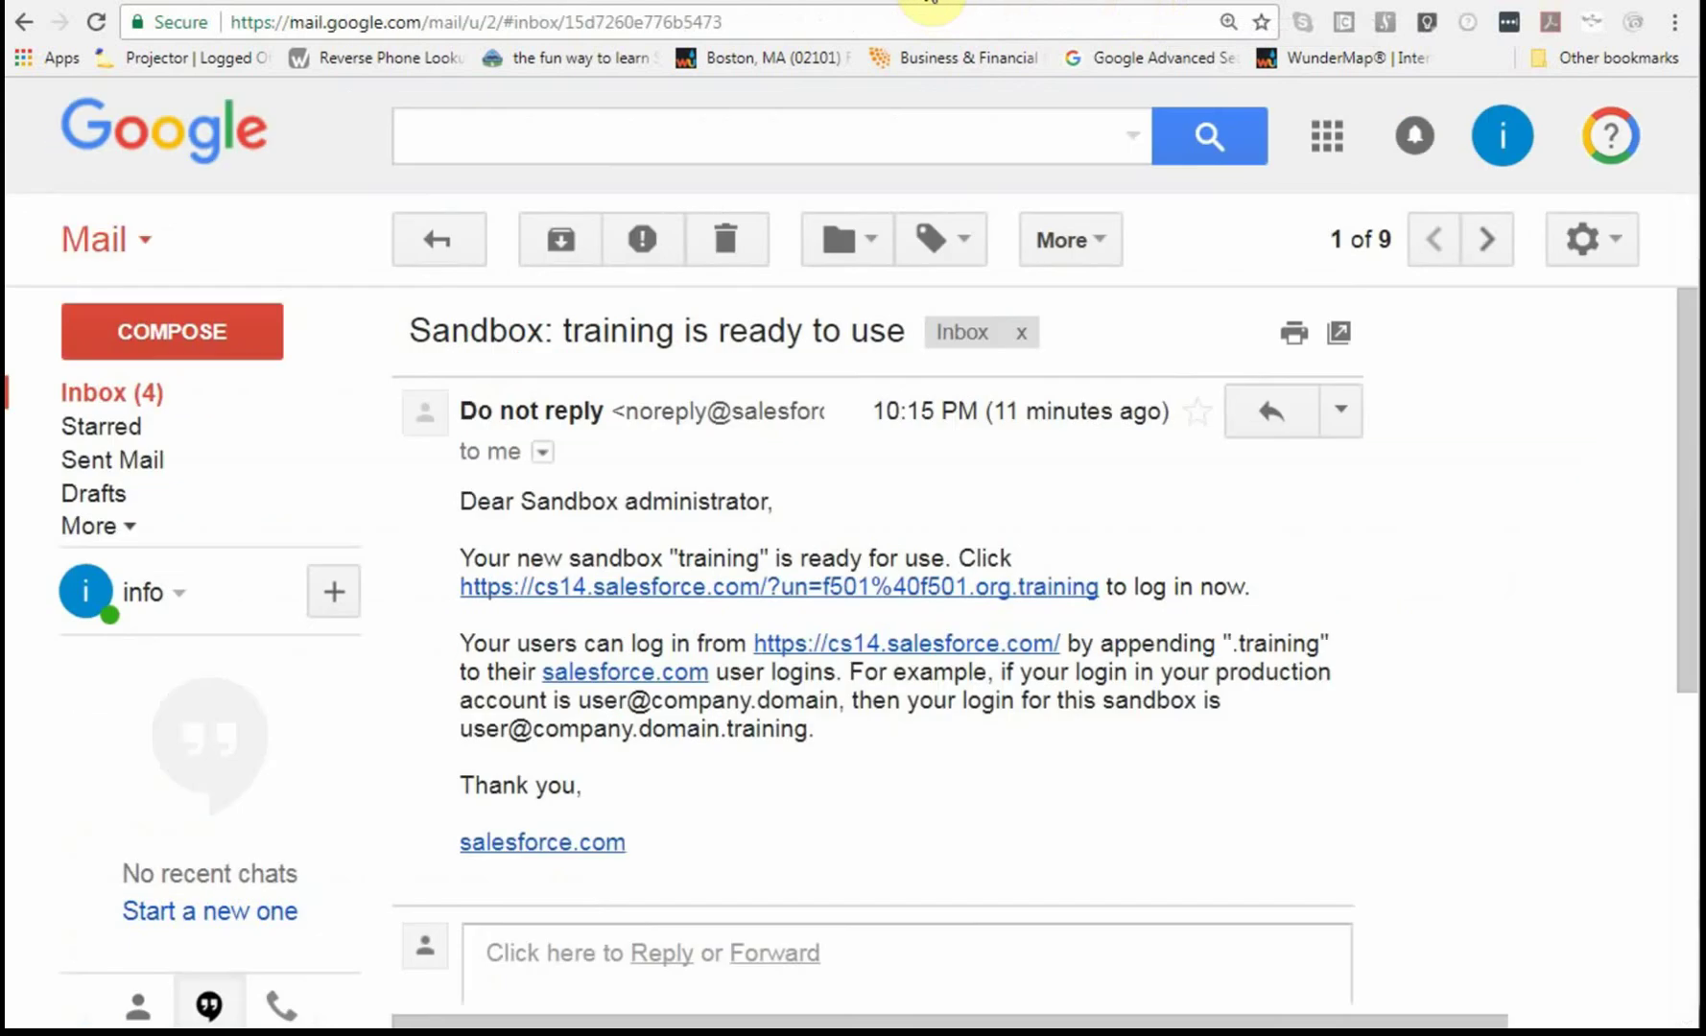
{"action": "left_click", "coordinate": [1072, 3]}
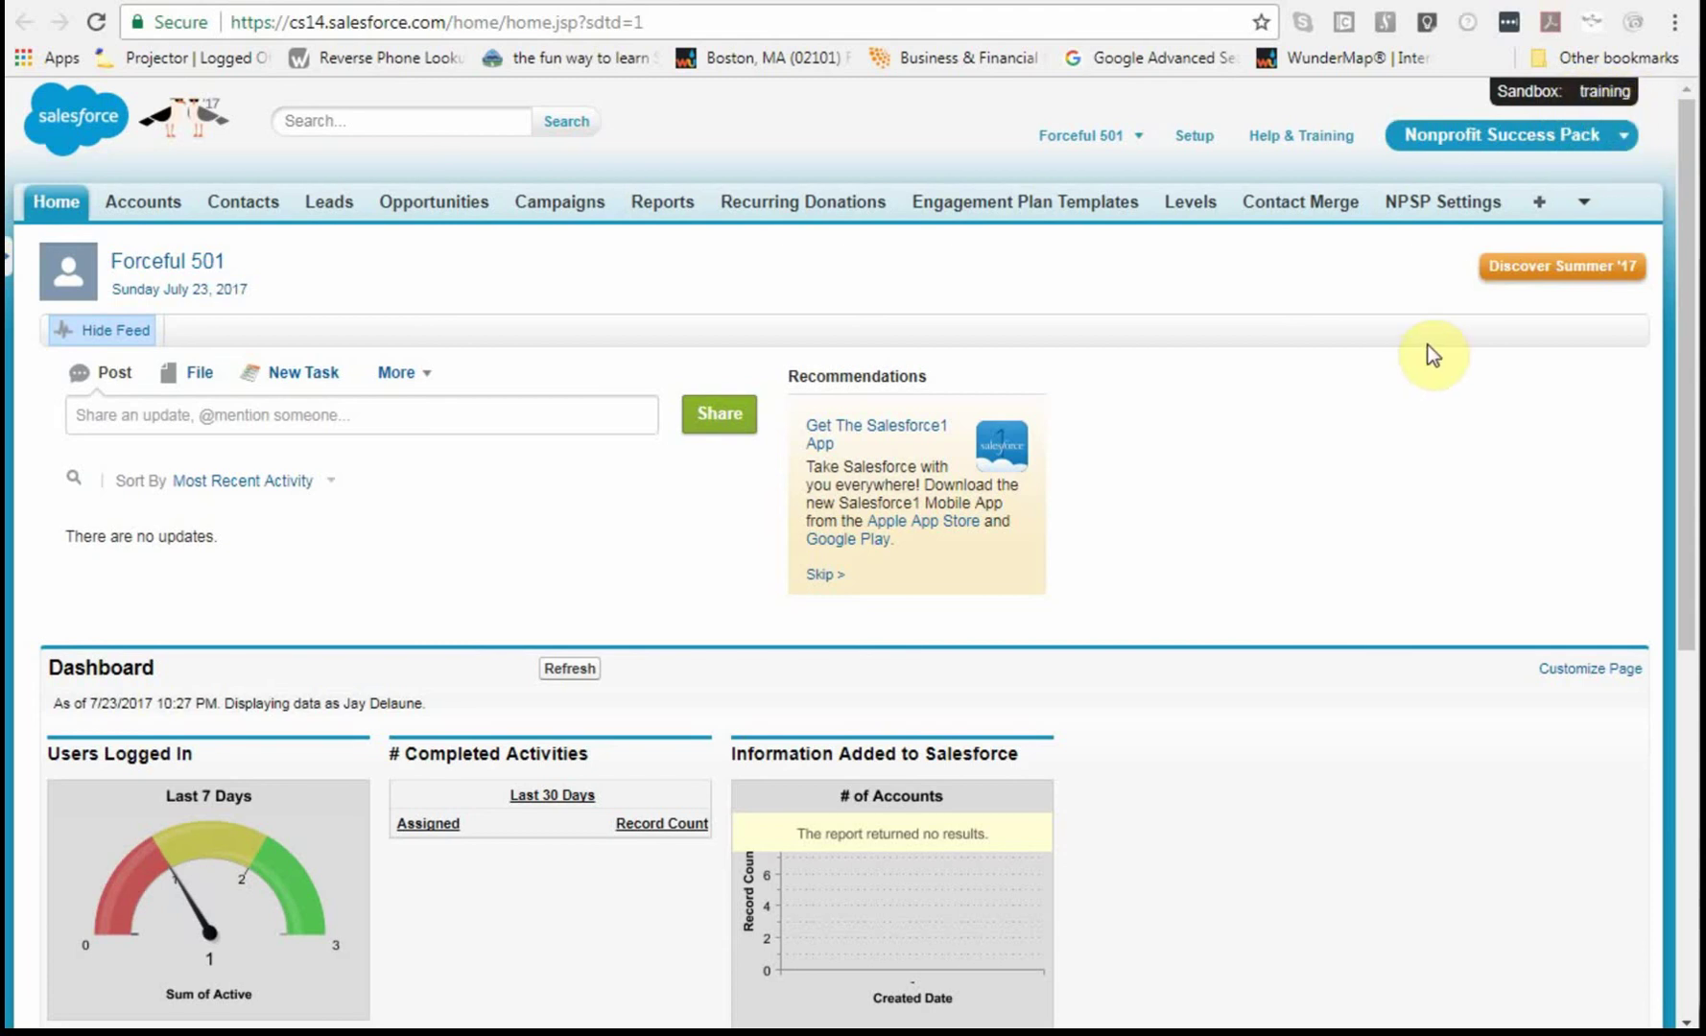
{"action": "scroll", "coordinate": [1397, 372], "scroll_direction": "down", "scroll_amount": 4}
{"action": "scroll", "coordinate": [1395, 368], "scroll_direction": "up", "scroll_amount": 4}
{"action": "left_click", "coordinate": [242, 204]}
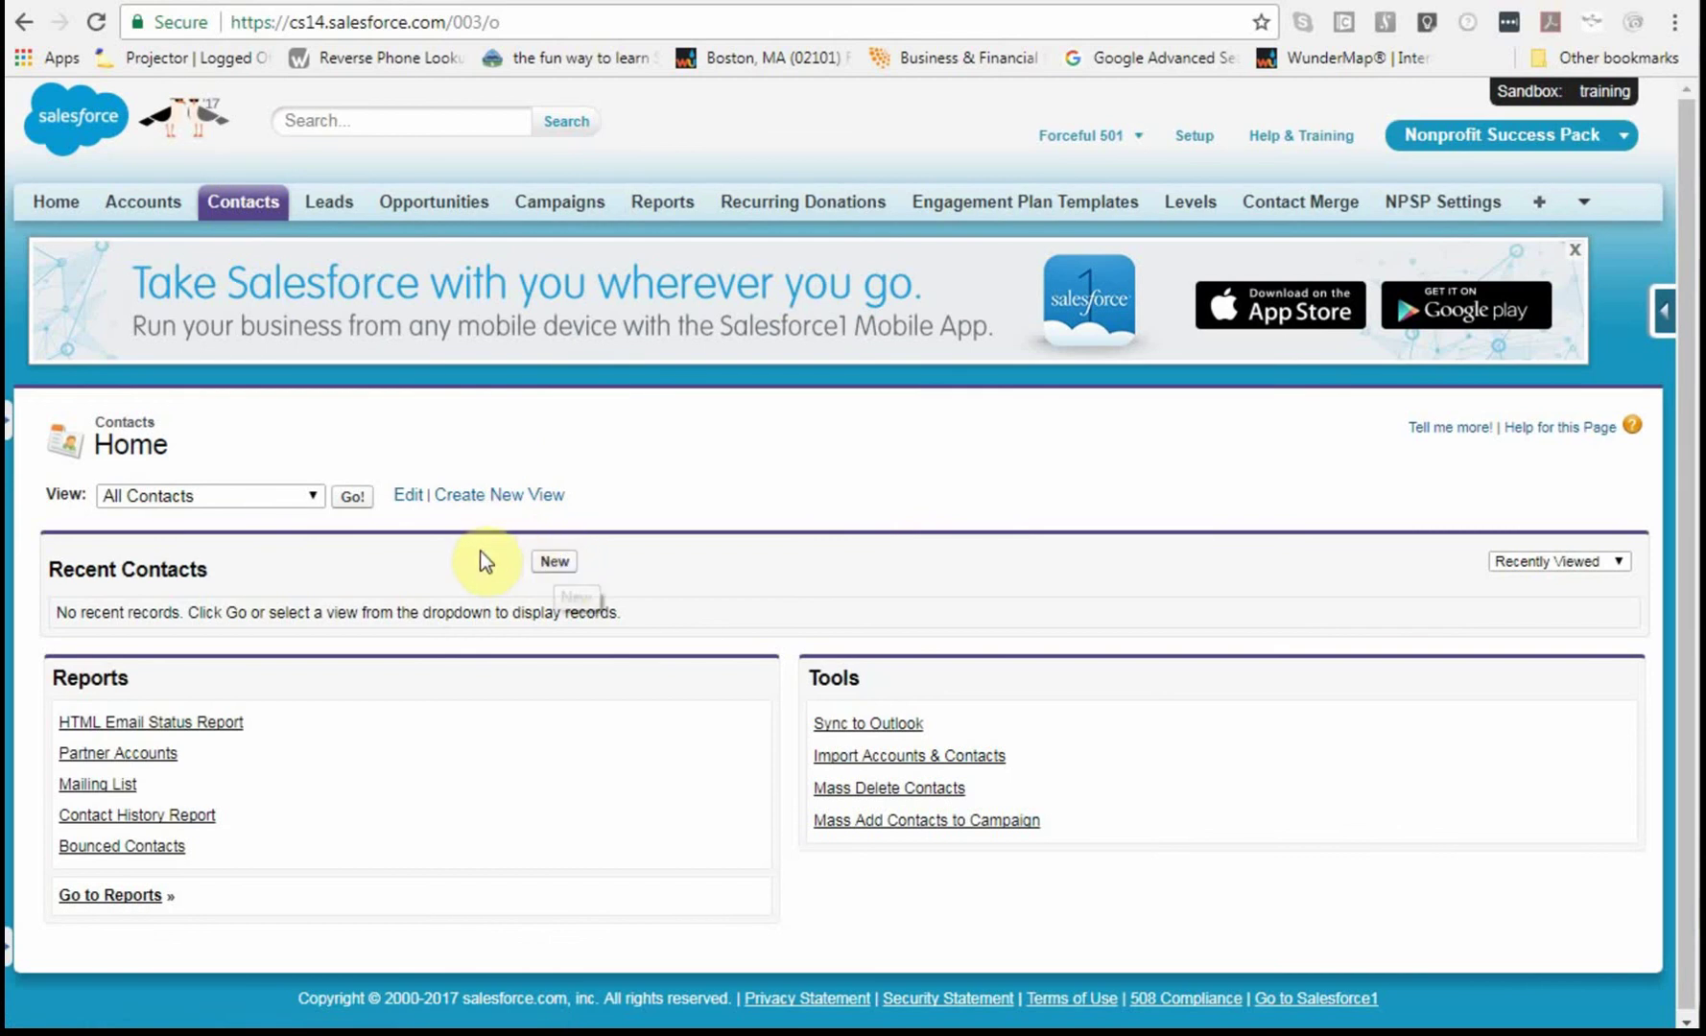
{"action": "left_click", "coordinate": [354, 499]}
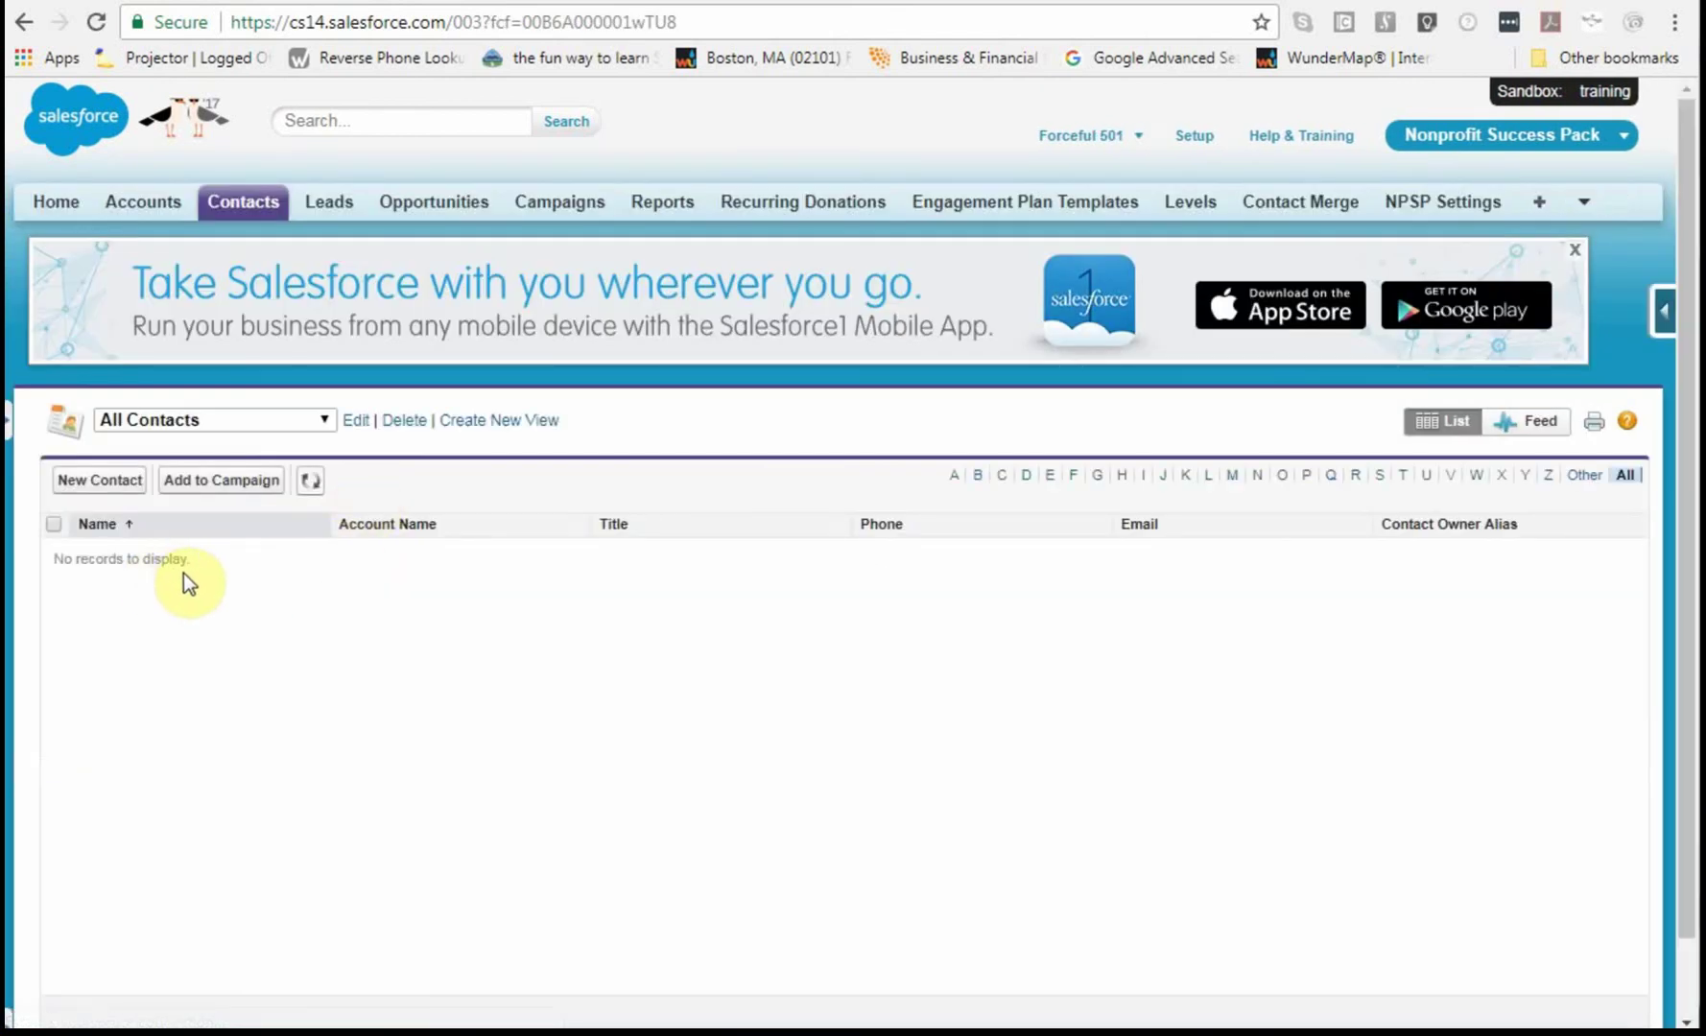
{"action": "left_click", "coordinate": [1252, 2]}
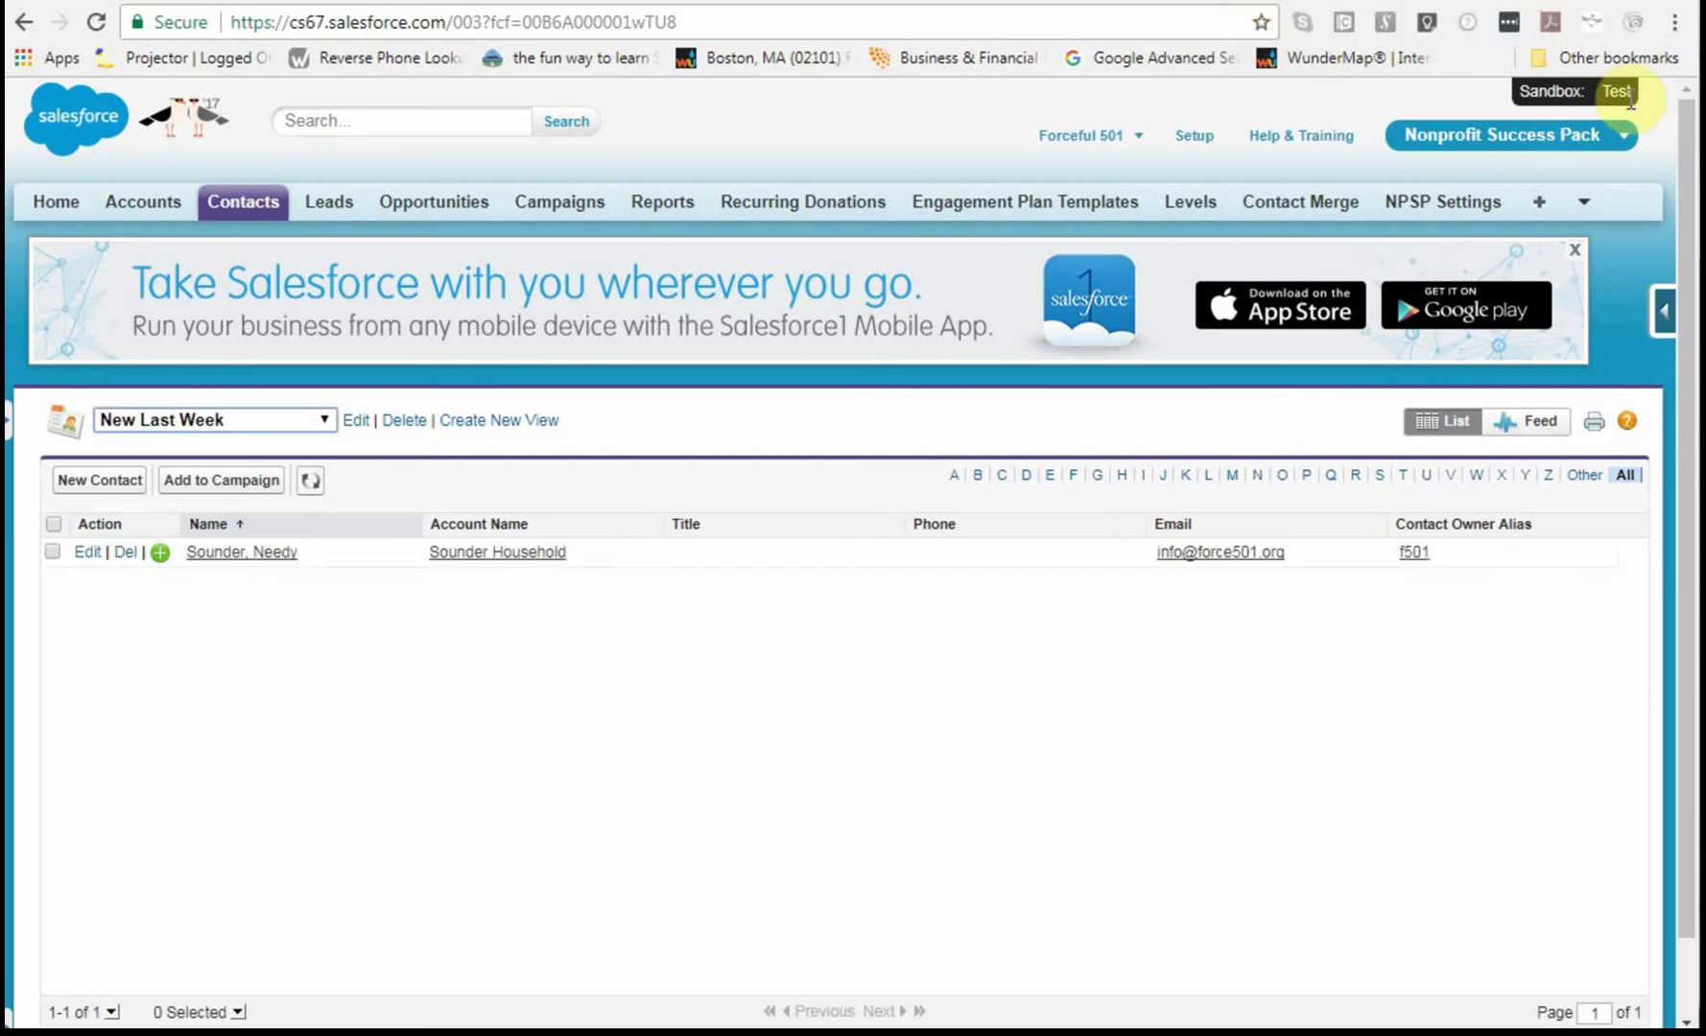